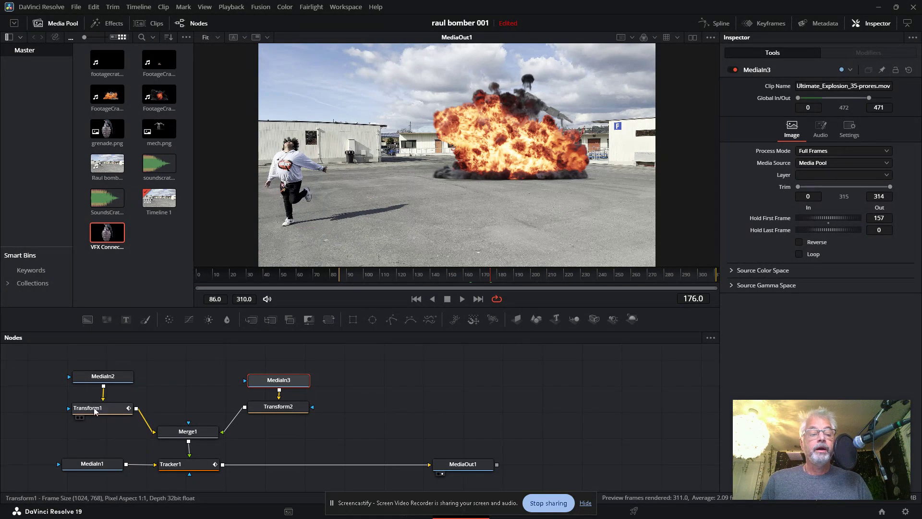
Examine the mech and explosion media nodes with their transforms, and preview the explosion by scrubbing to frame 166.
click(106, 379)
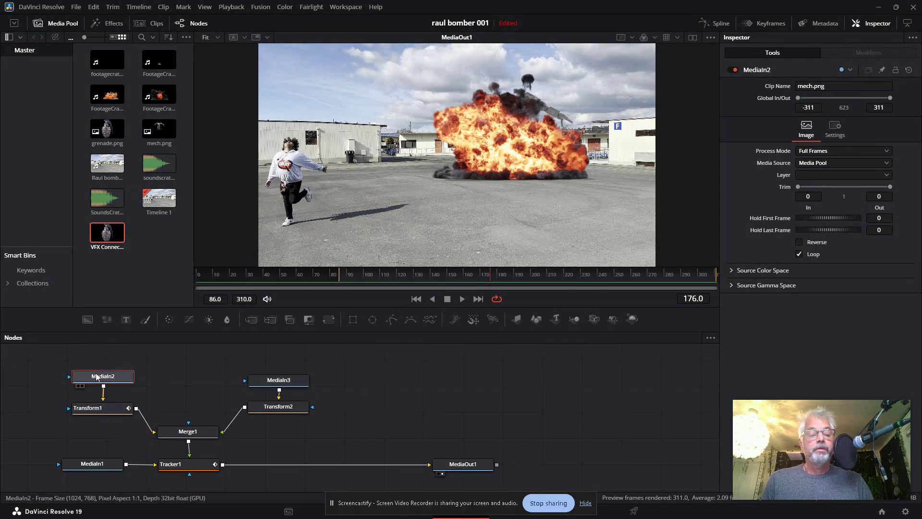
drag(96, 377, 94, 377)
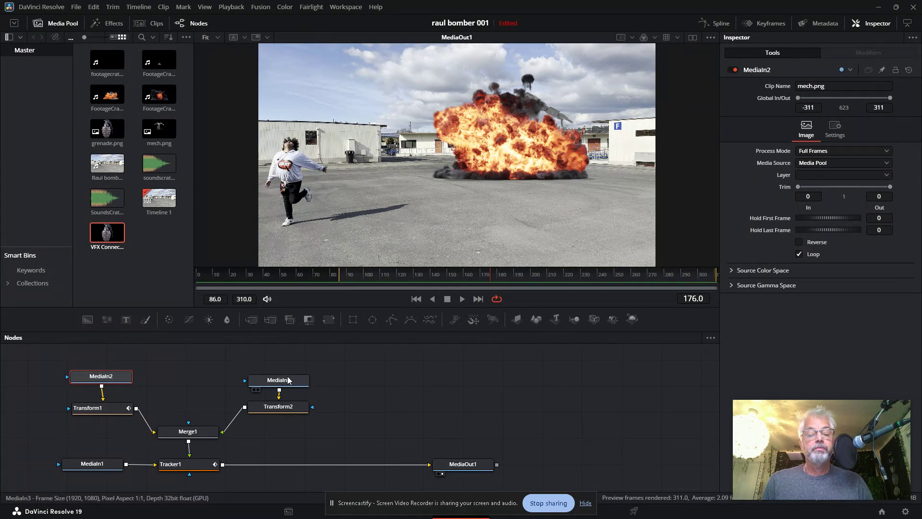
drag(289, 380, 289, 370)
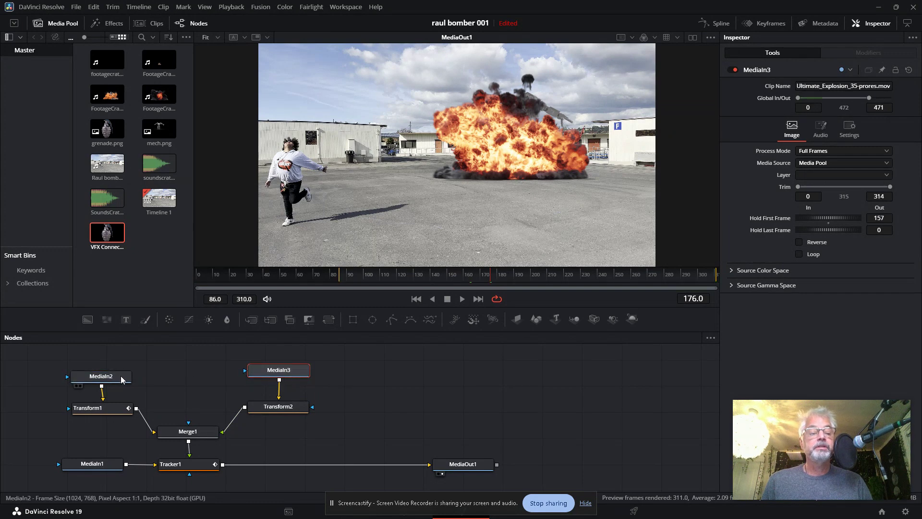
drag(110, 376, 113, 375)
drag(277, 372, 277, 380)
click(109, 407)
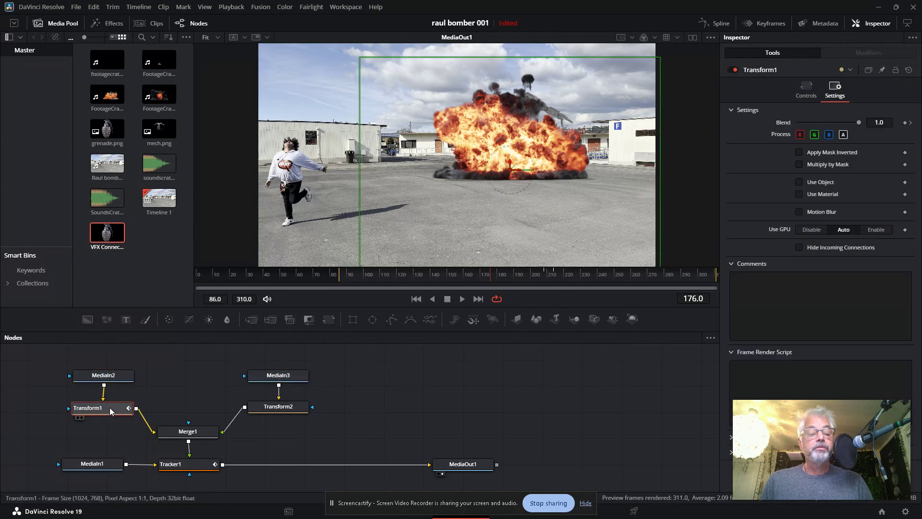
click(274, 408)
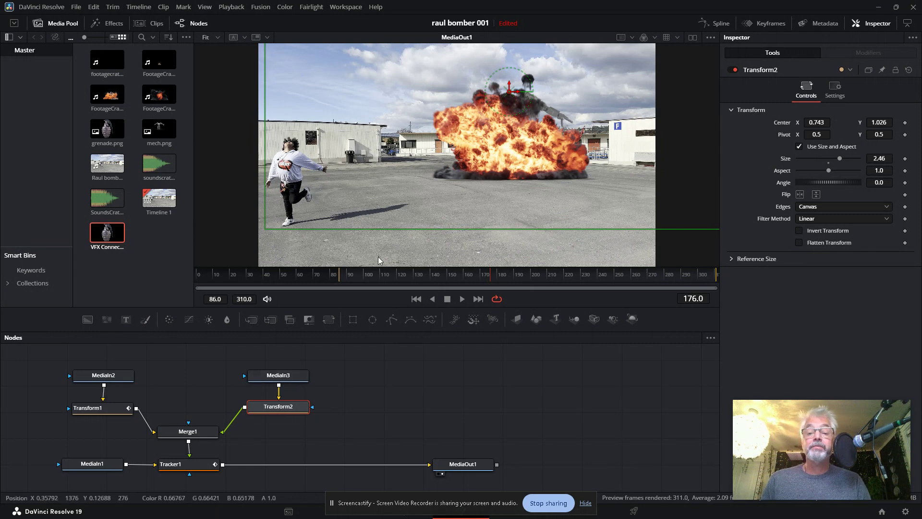
drag(281, 410, 280, 411)
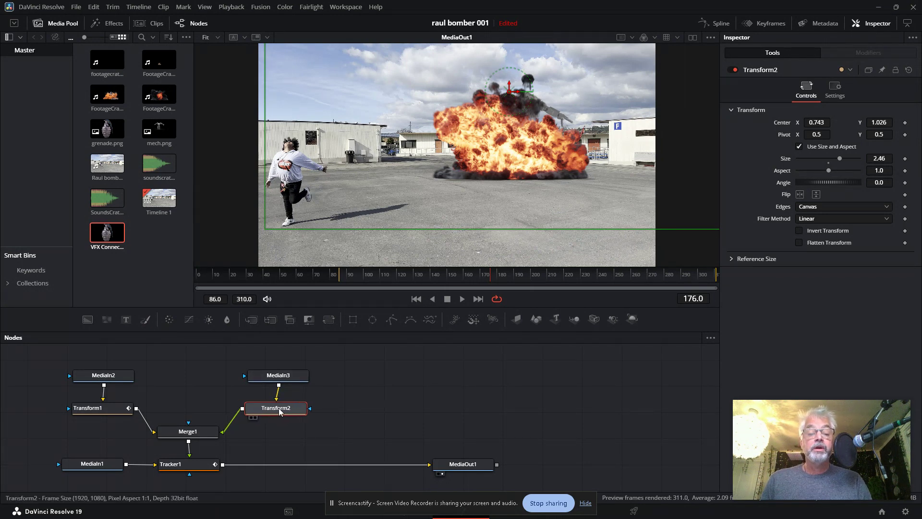
click(286, 380)
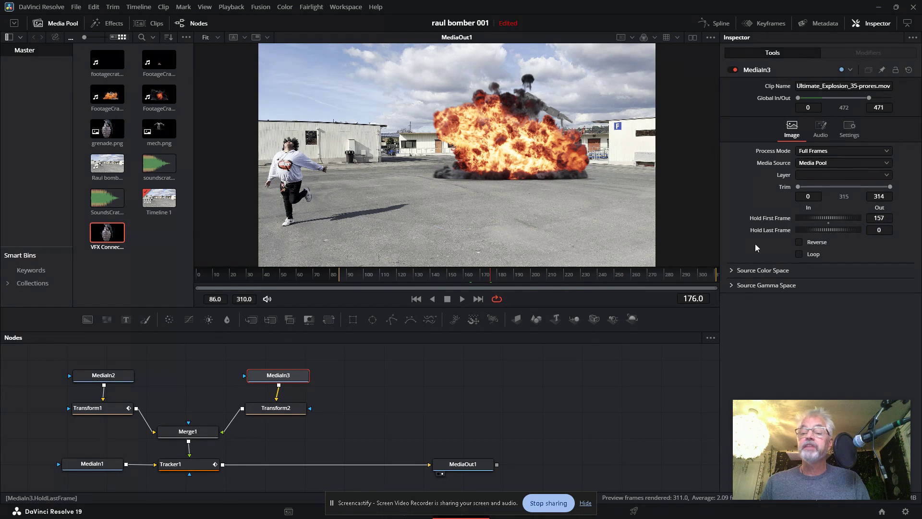
drag(359, 273, 474, 282)
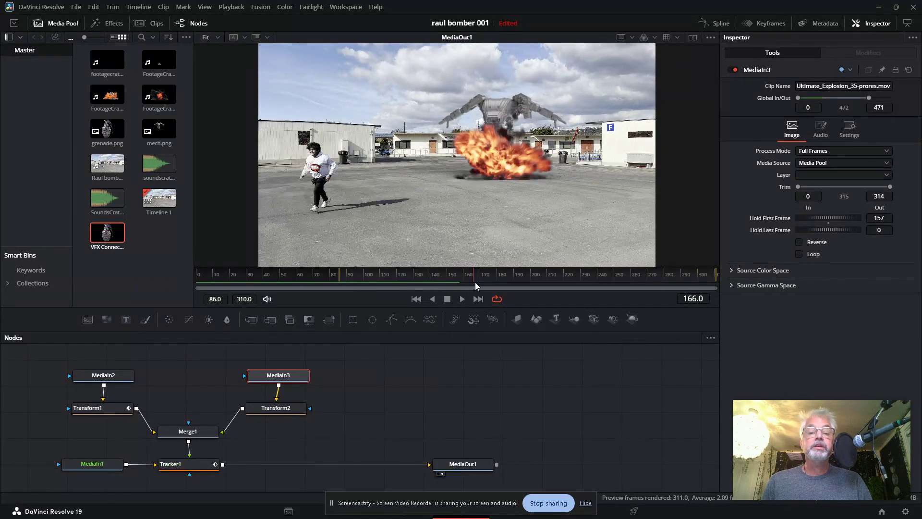
Replace the Merge1 node with a MultiMerge node between Transform1 and Tracker1, and connect Transform2 to it as a layer.
click(191, 432)
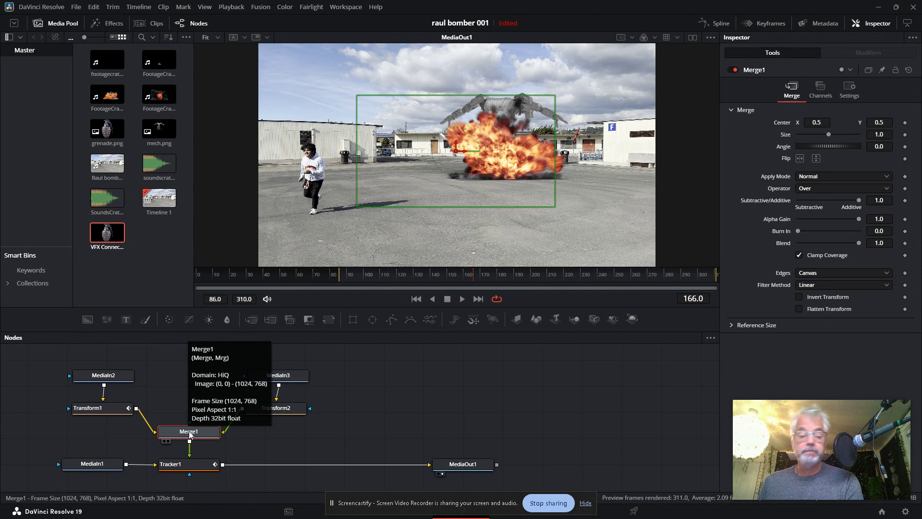
key(Delete)
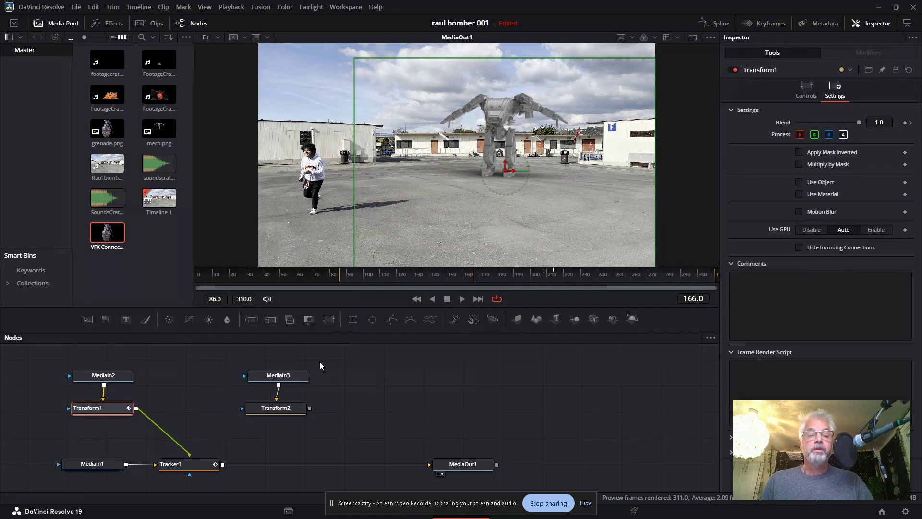
click(271, 319)
drag(175, 410, 182, 437)
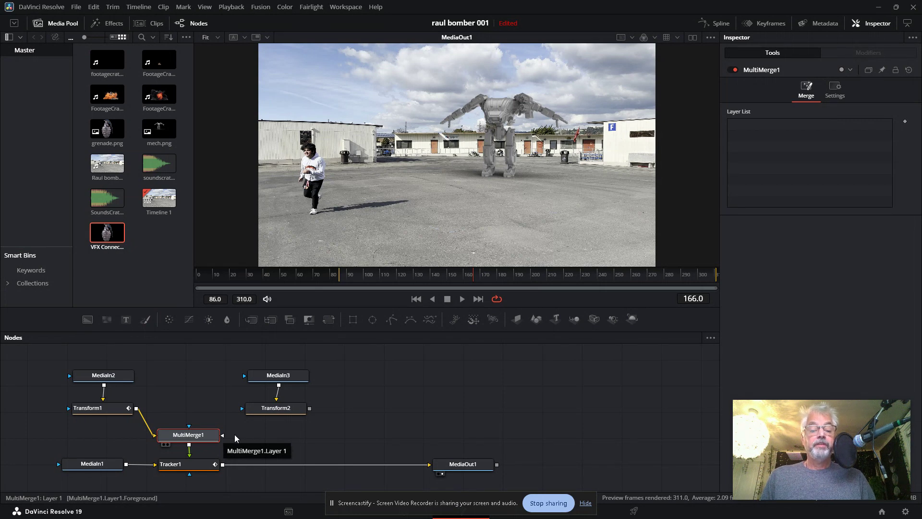
drag(310, 408, 223, 436)
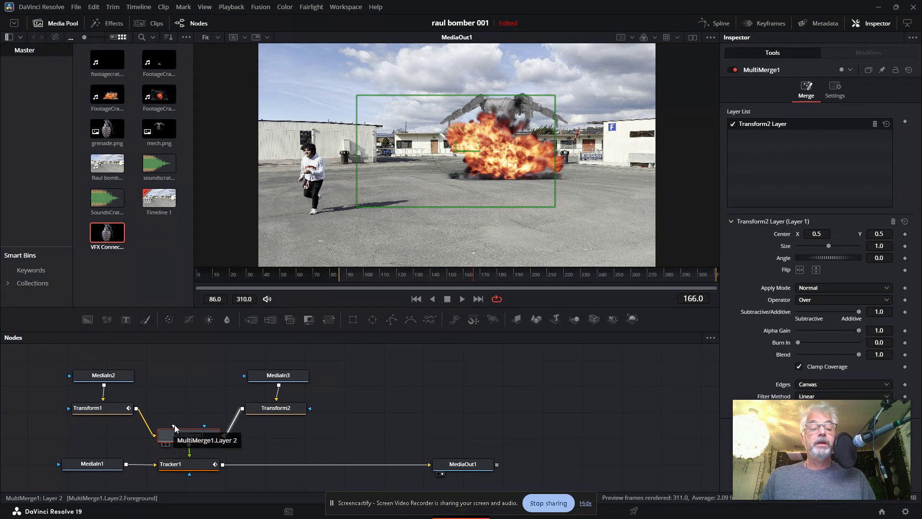
Add grenade.png to the node graph with its own Transform node, and connect that to MultiMerge1 as a new layer.
drag(116, 119, 315, 289)
drag(365, 381, 395, 377)
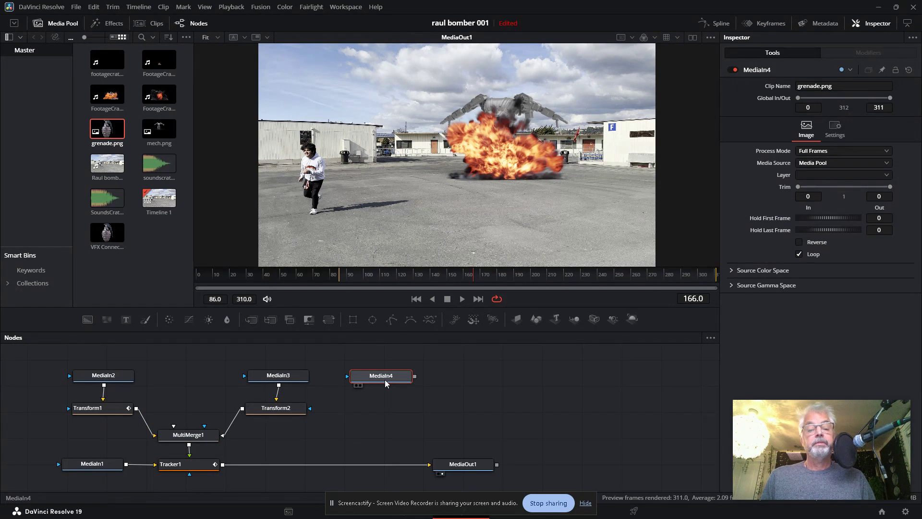
click(329, 319)
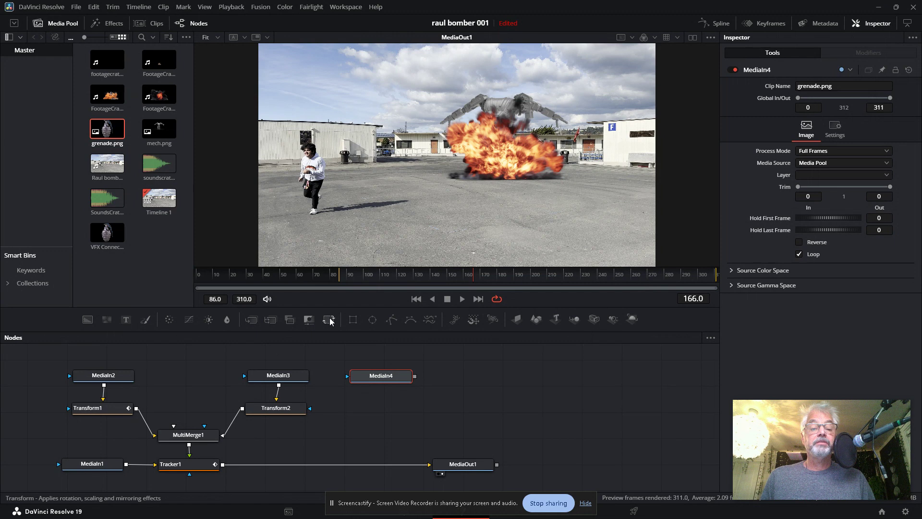
drag(454, 377, 175, 426)
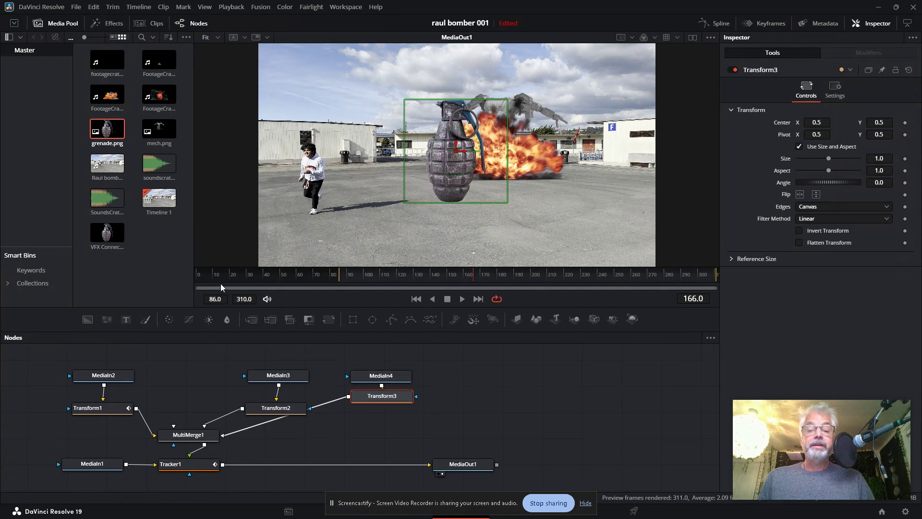
Go to frame 125 and move the explosion and grenade node pairs closer to the mech nodes above the MultiMerge.
drag(349, 273, 405, 278)
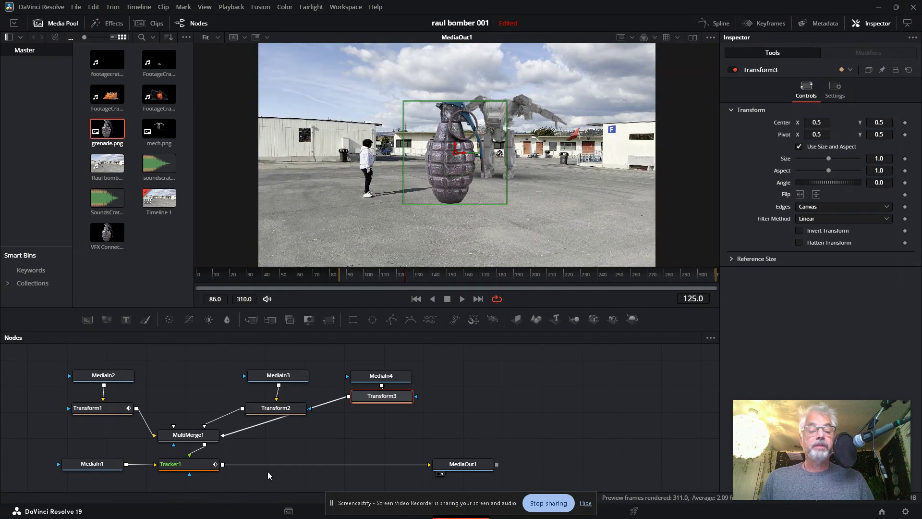
drag(271, 411, 208, 406)
drag(292, 378, 227, 377)
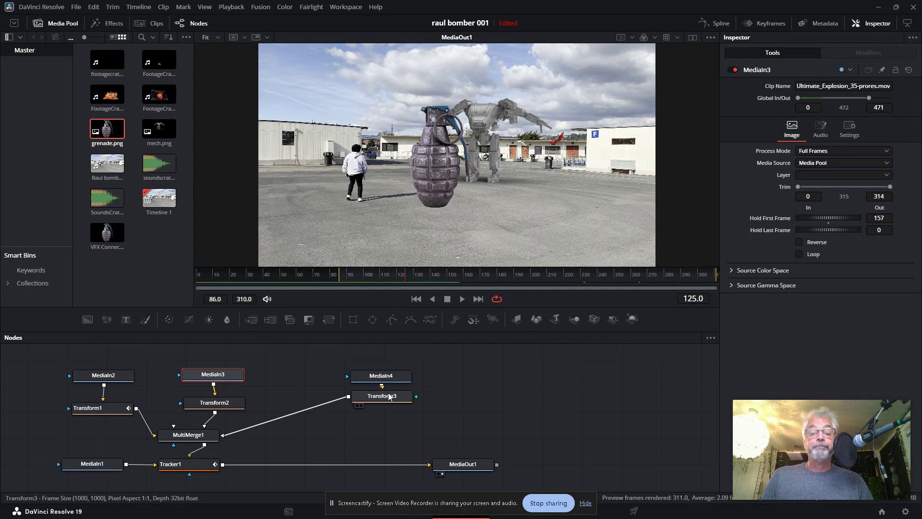
drag(374, 397, 310, 400)
drag(385, 377, 317, 378)
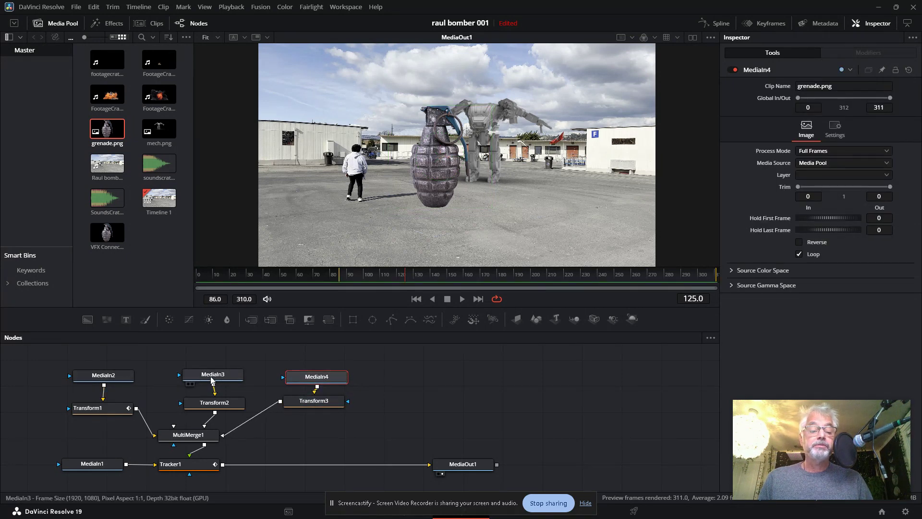
Toggle the mech.png media node off and on repeatedly to compare the composite with and without it.
click(212, 377)
click(111, 376)
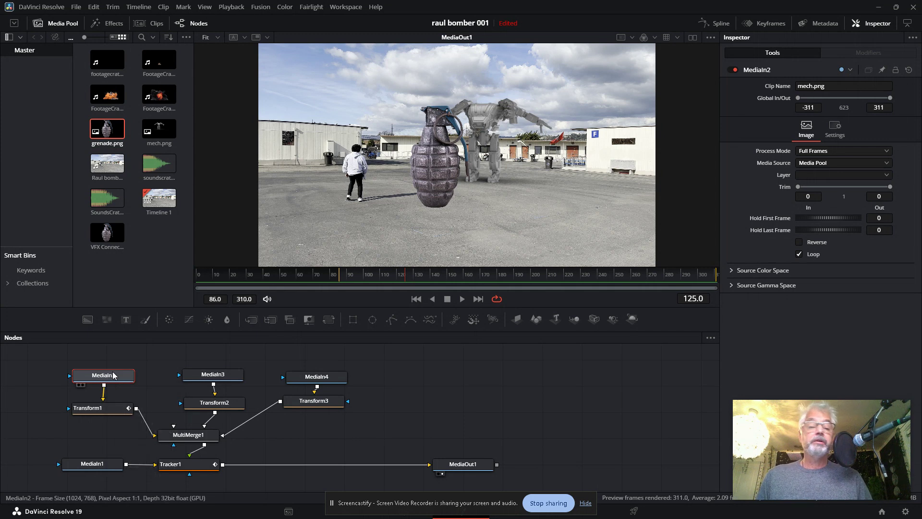
click(735, 70)
click(732, 69)
click(733, 68)
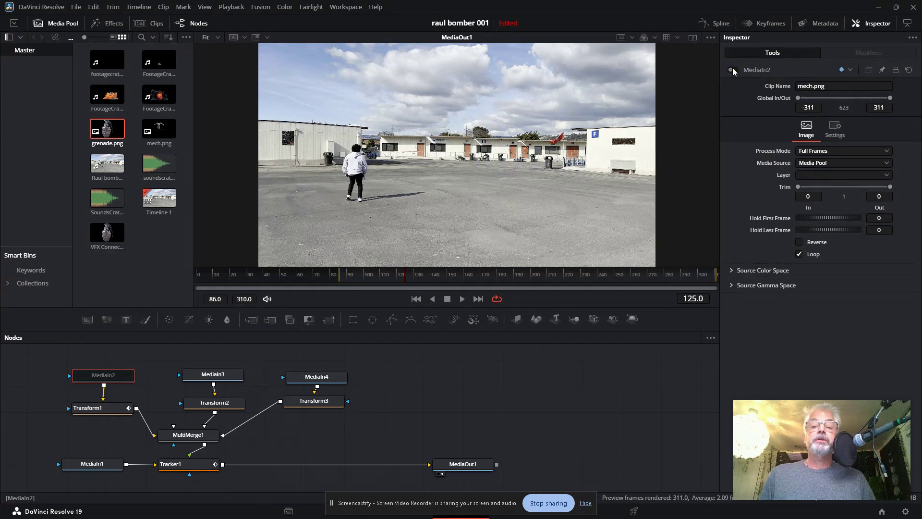
click(733, 70)
click(733, 70)
click(733, 69)
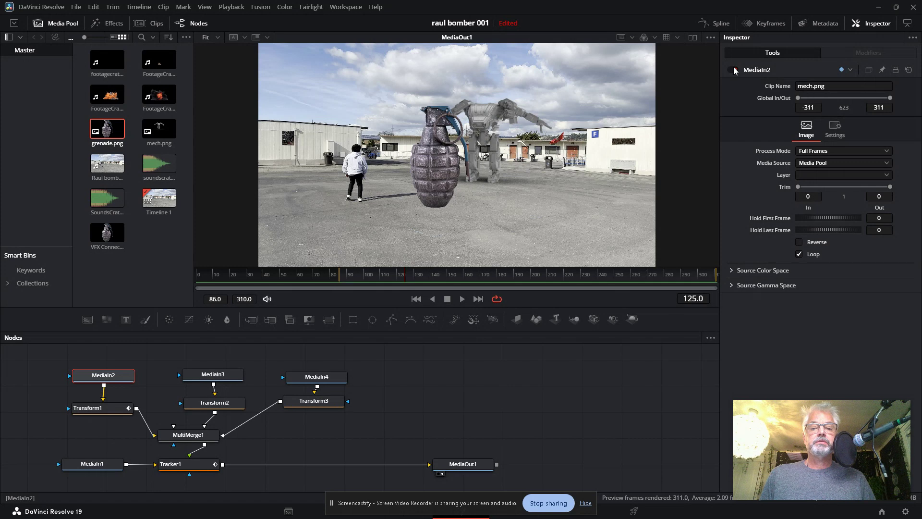
click(733, 69)
click(733, 70)
click(734, 70)
click(734, 69)
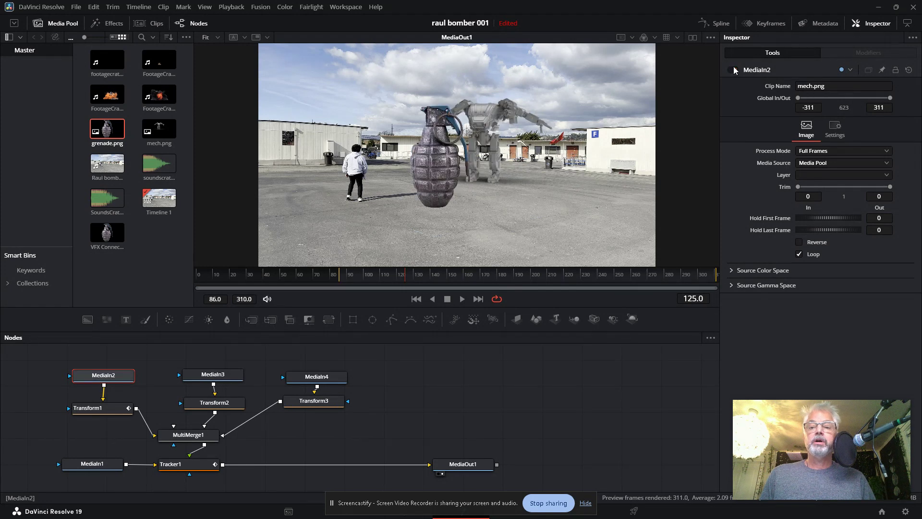
click(734, 70)
click(734, 70)
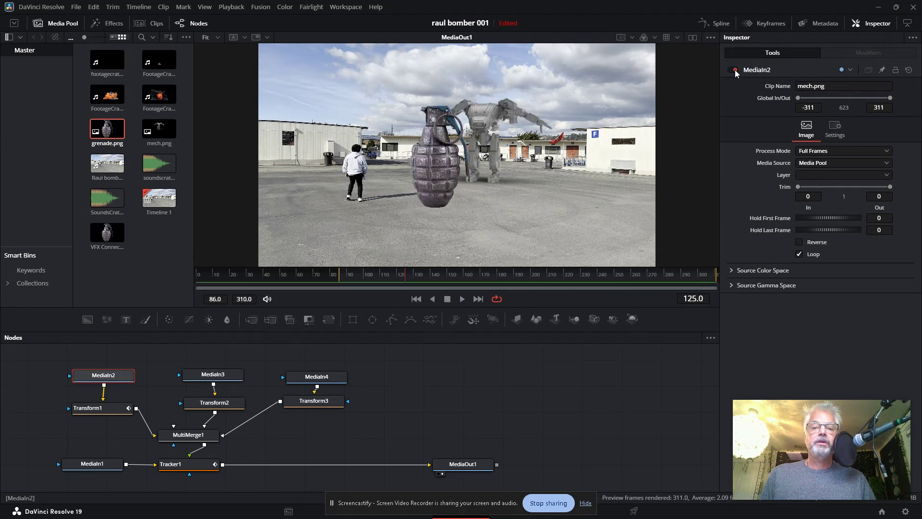
click(108, 409)
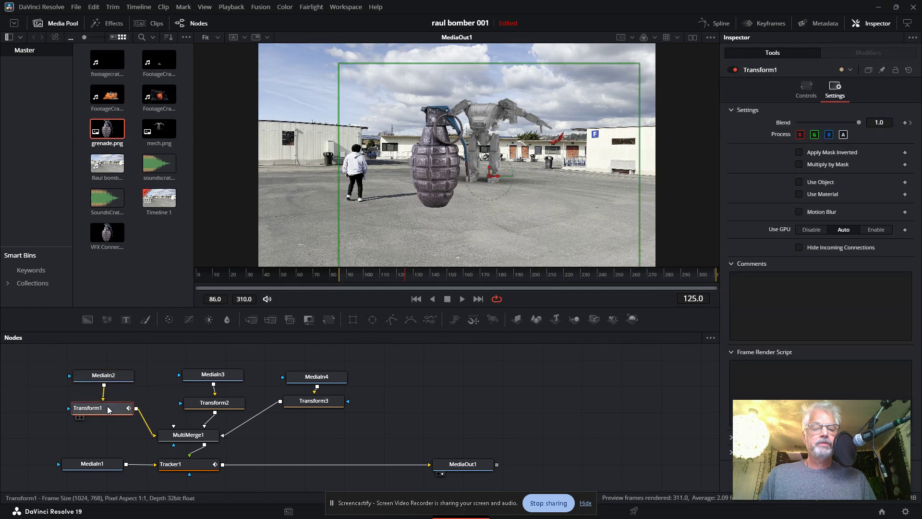
click(104, 377)
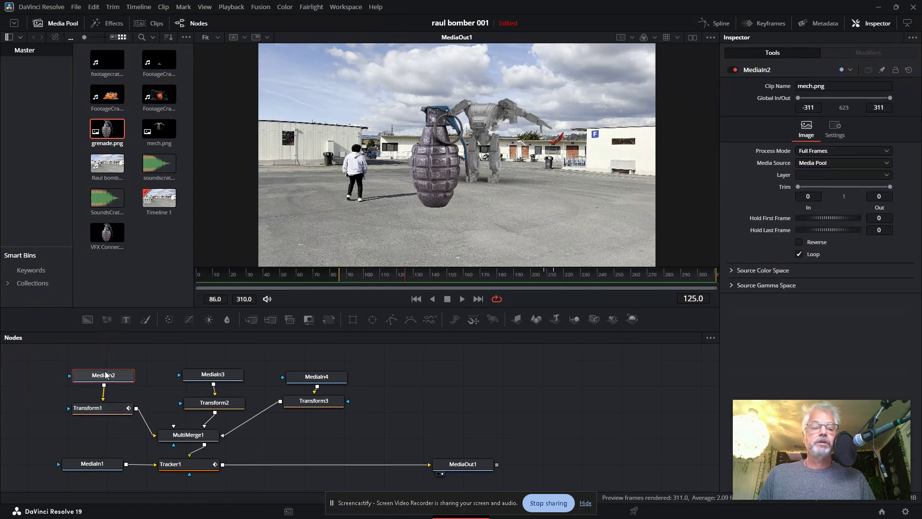
click(734, 70)
click(735, 70)
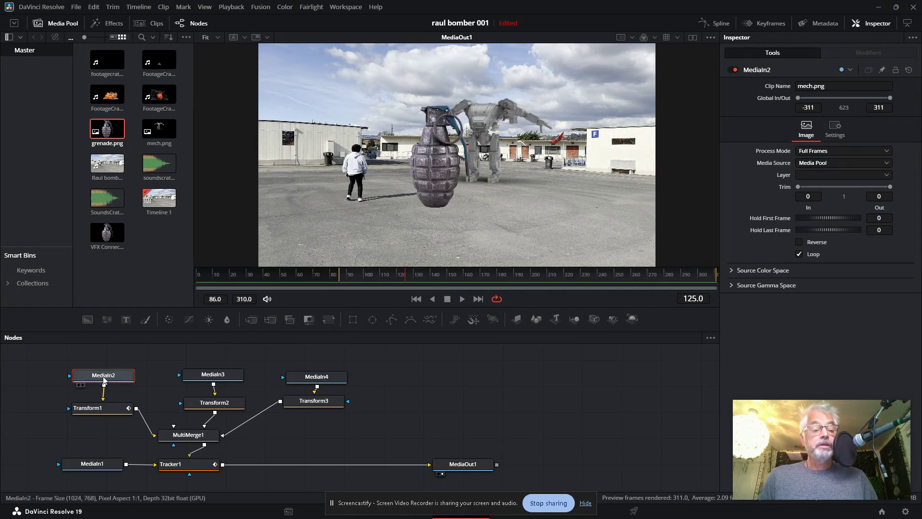
Rename the mech.png media node as Mech.
right_click(104, 379)
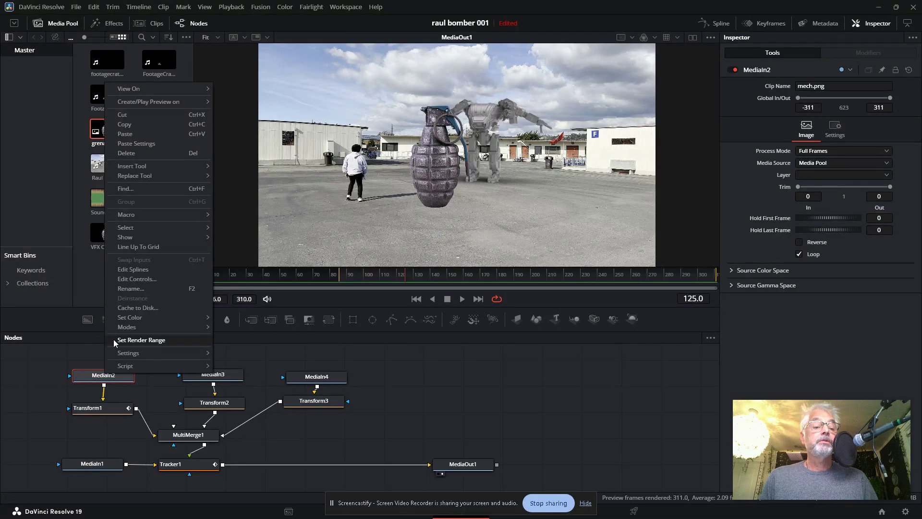
click(133, 289)
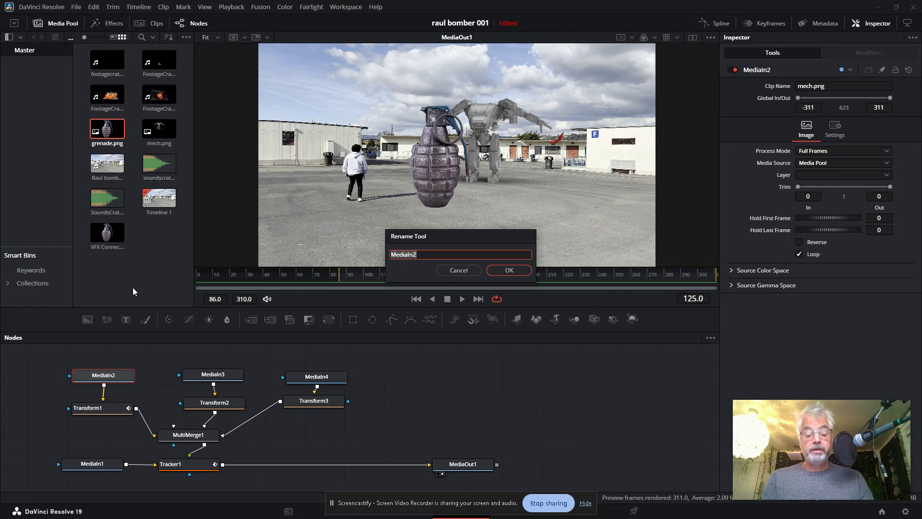
text(Mech)
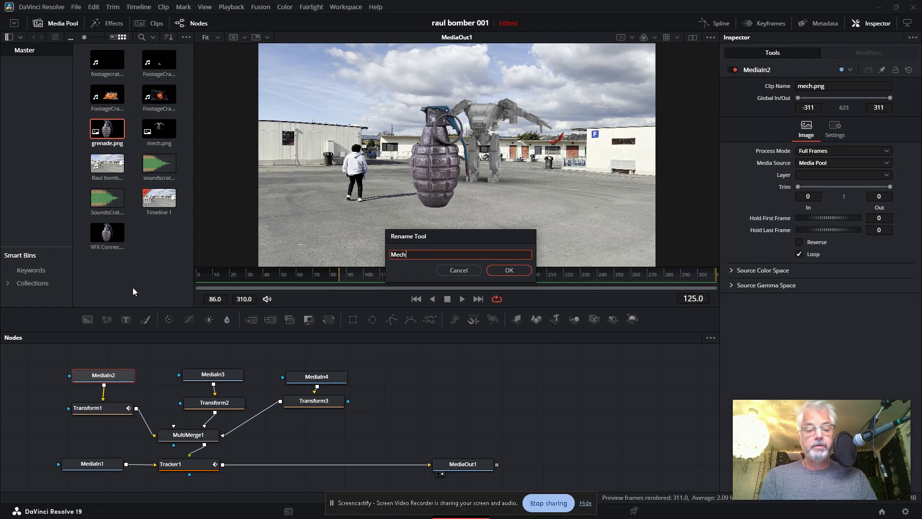
key(Return)
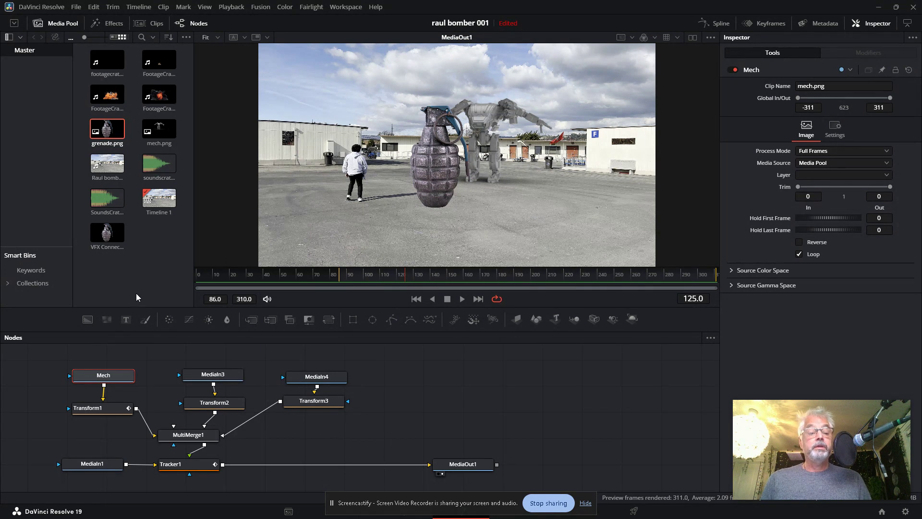
Rename the Ultimate_Explosion_35-prores.mov media node as Explosion.
click(216, 379)
right_click(216, 379)
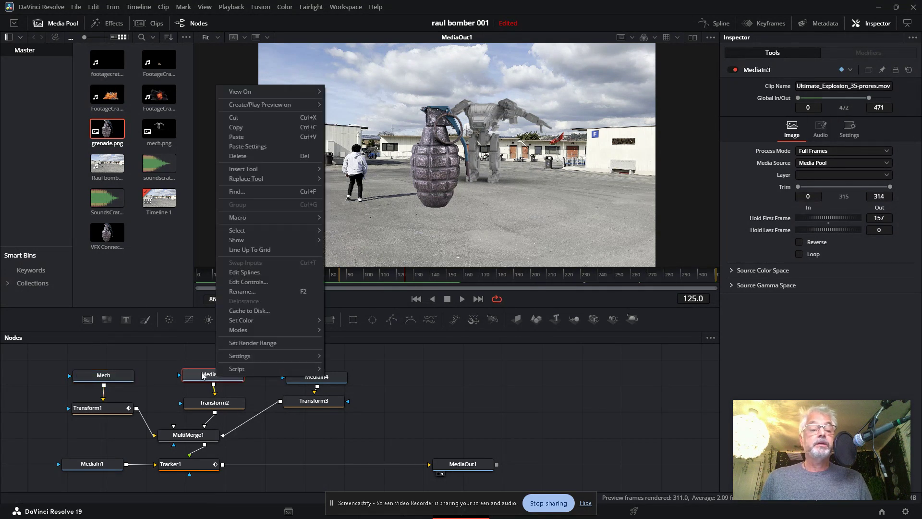
click(238, 292)
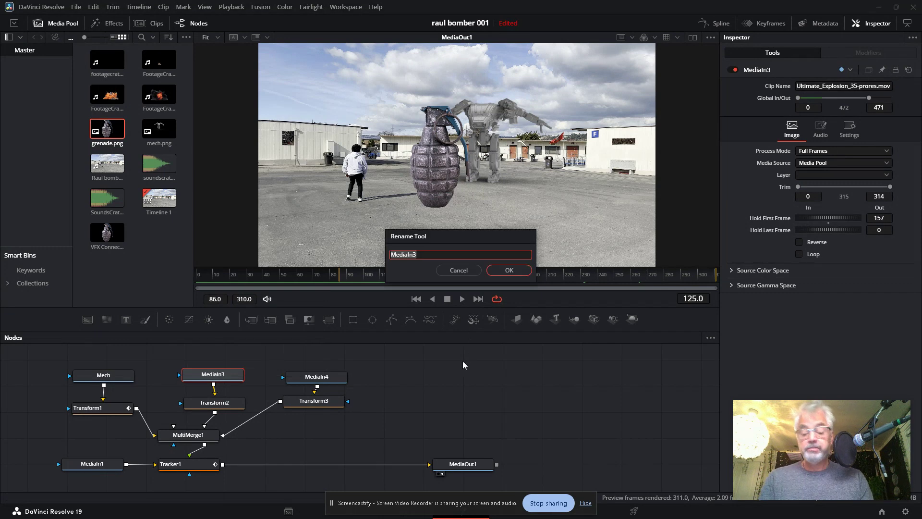
text(Explo)
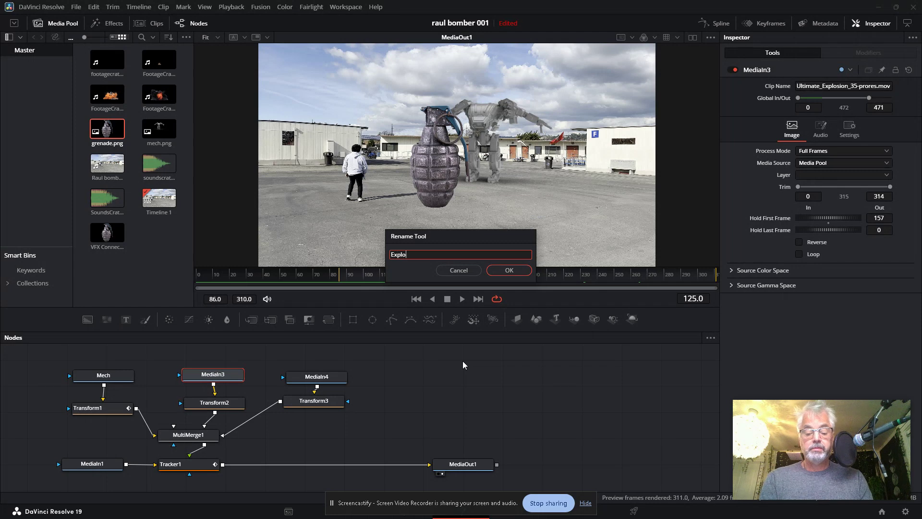
text(sion)
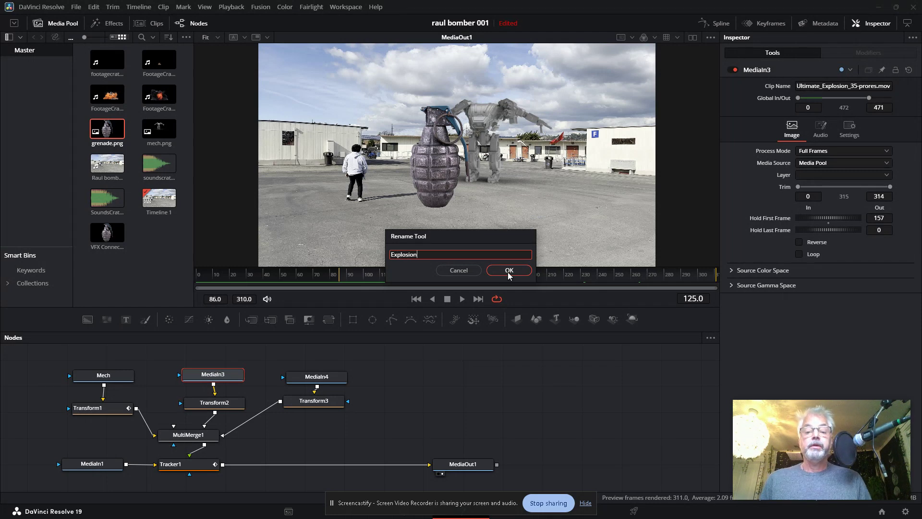
click(510, 270)
Rename the grenade.png media node as bomb.
right_click(311, 378)
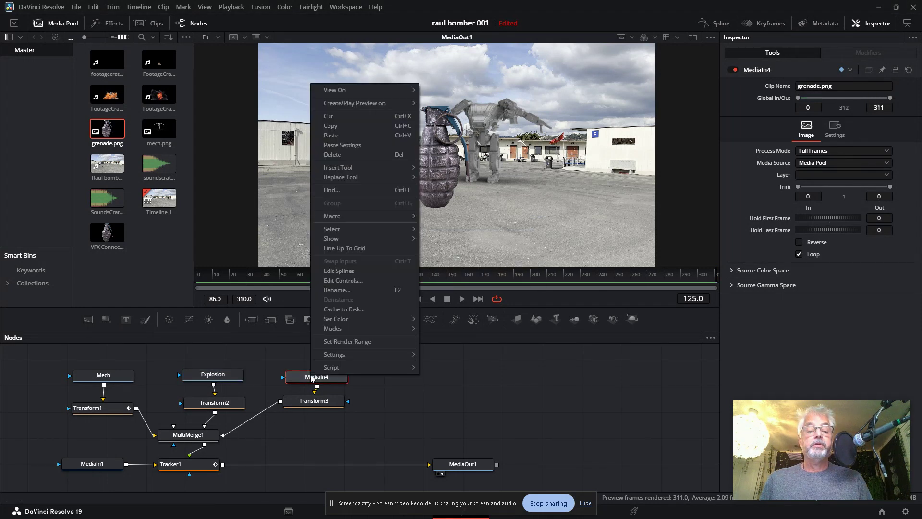
click(338, 290)
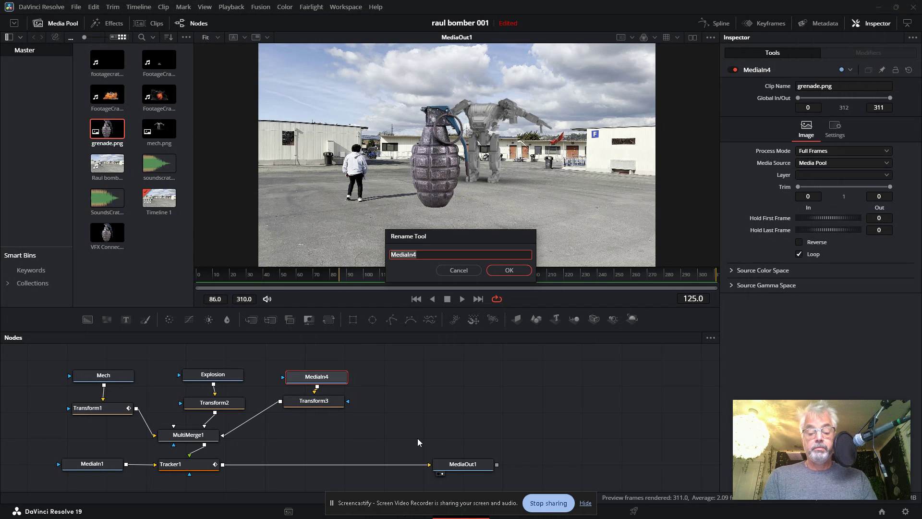
text(bomb)
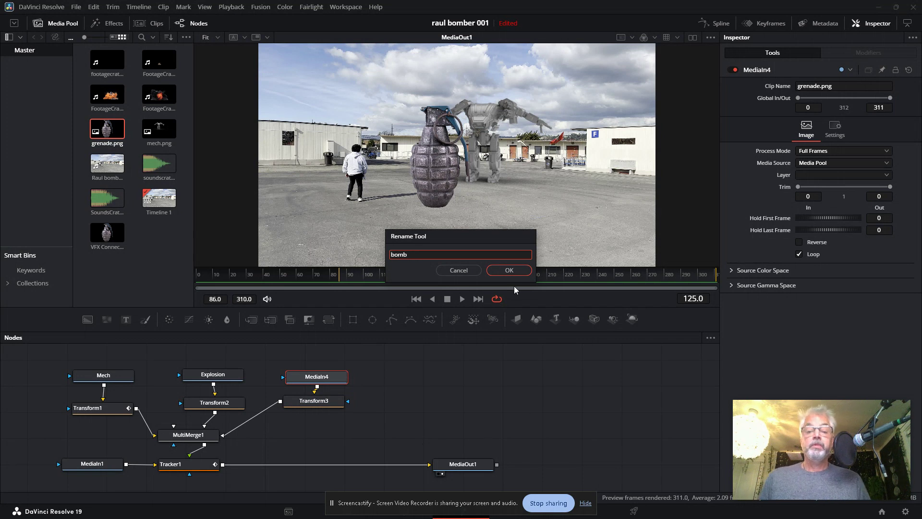
click(512, 271)
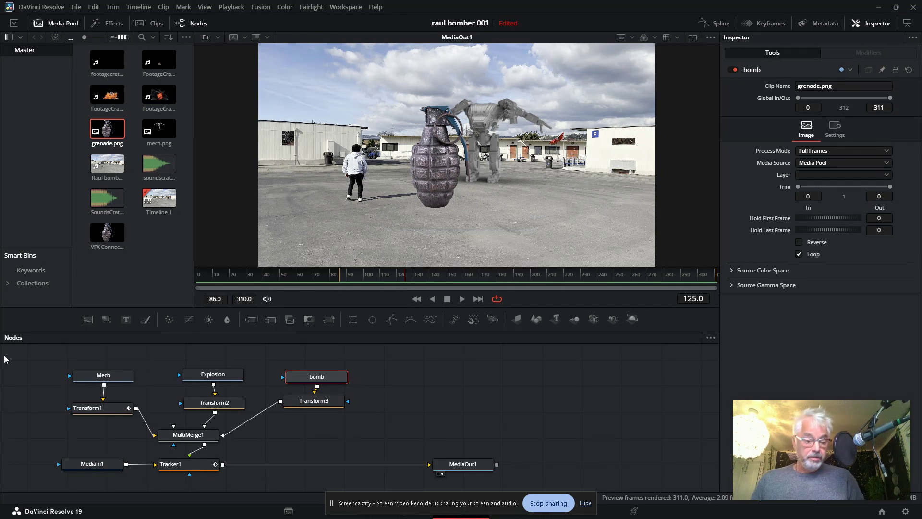
Tidy the node graph by realigning the Mech, Transform2, bomb and Transform3 nodes and shifting MultiMerge1 beneath them.
drag(207, 409, 205, 407)
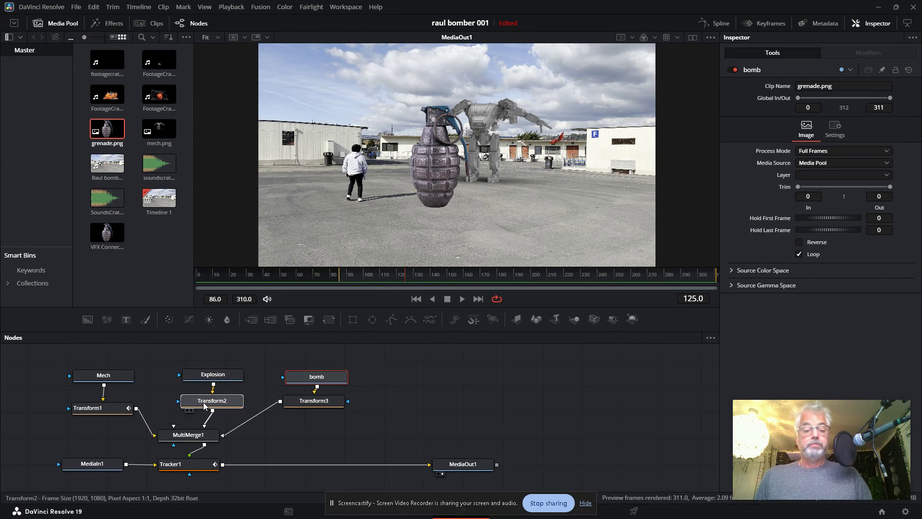
drag(117, 379, 117, 381)
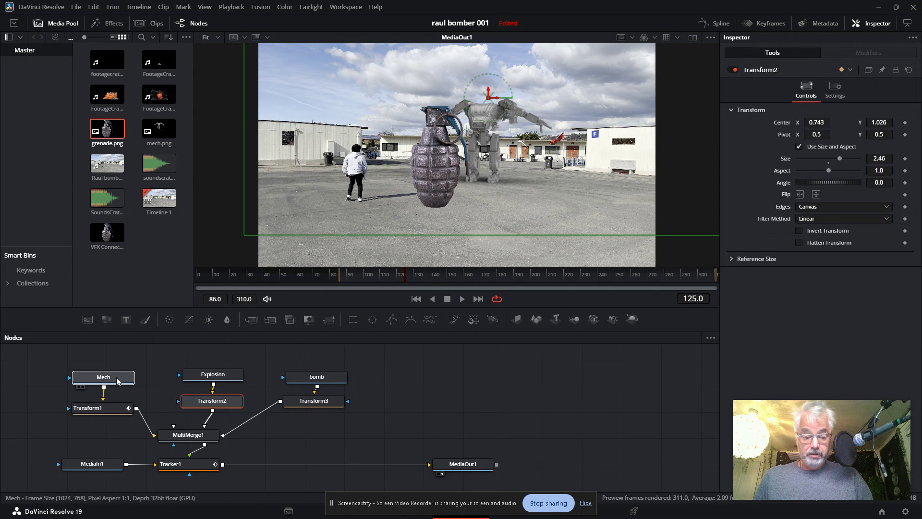
drag(318, 377, 315, 399)
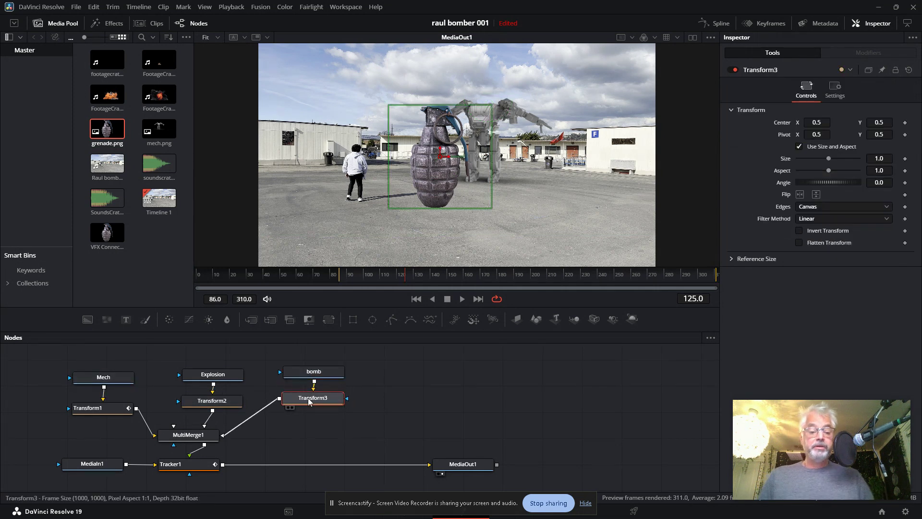
drag(198, 436, 208, 434)
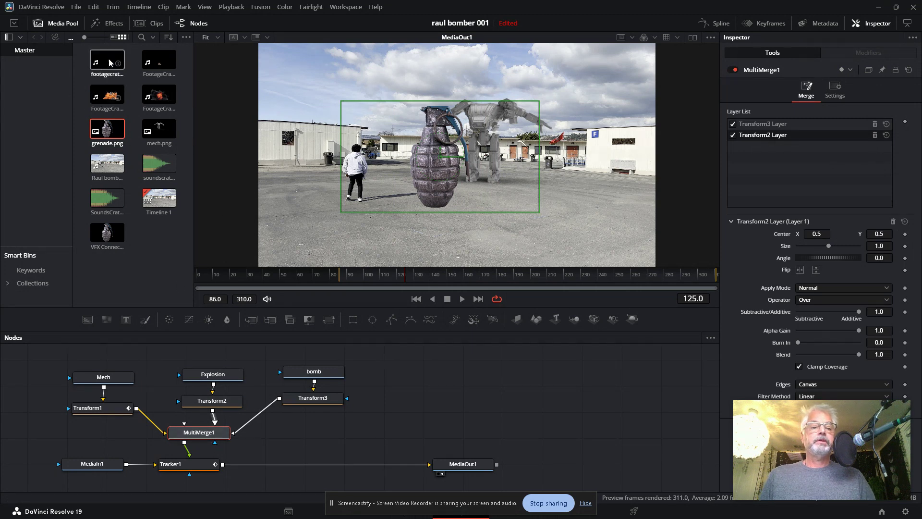
Add the Ultimate_Explosion_3.mov clip as a media node with its own Transform node and connect it to MultiMerge1.
drag(102, 97, 424, 369)
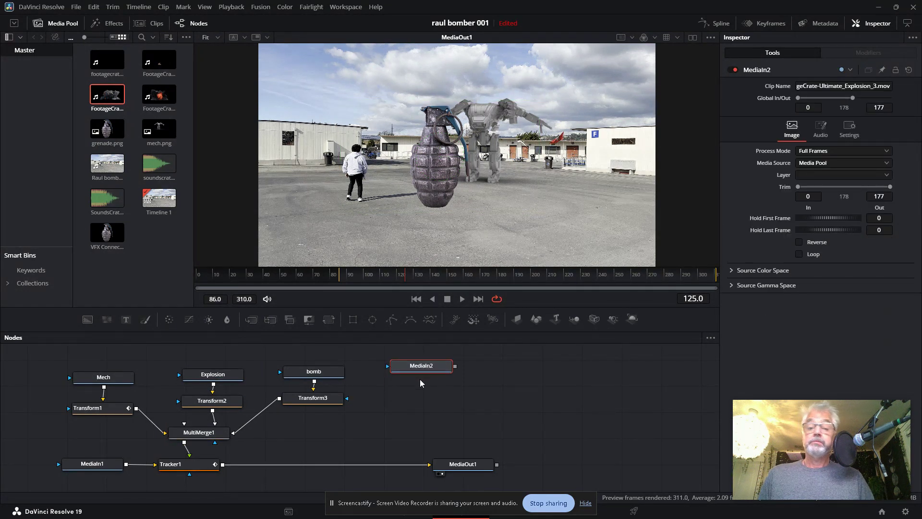
click(329, 321)
drag(536, 367, 183, 424)
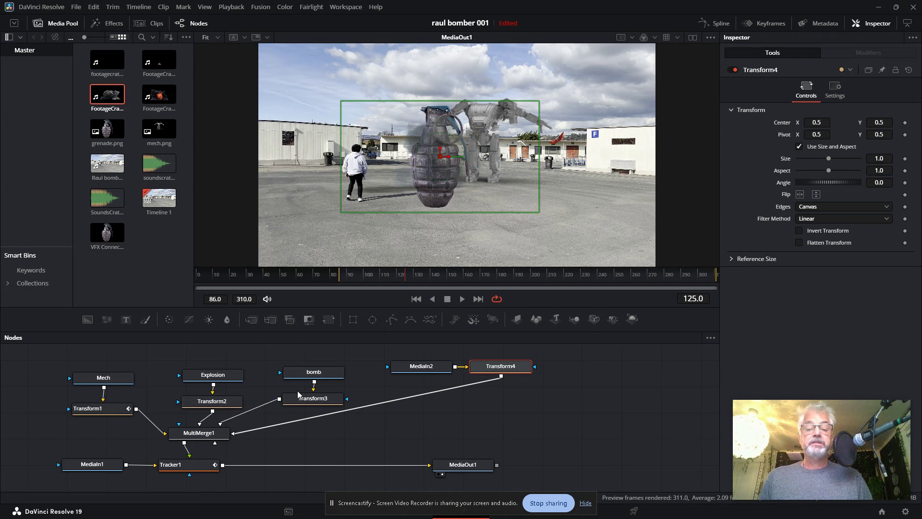
Reorder the MultiMerge1 layers so that Transform2 Layer sits directly above Transform3 Layer.
click(201, 437)
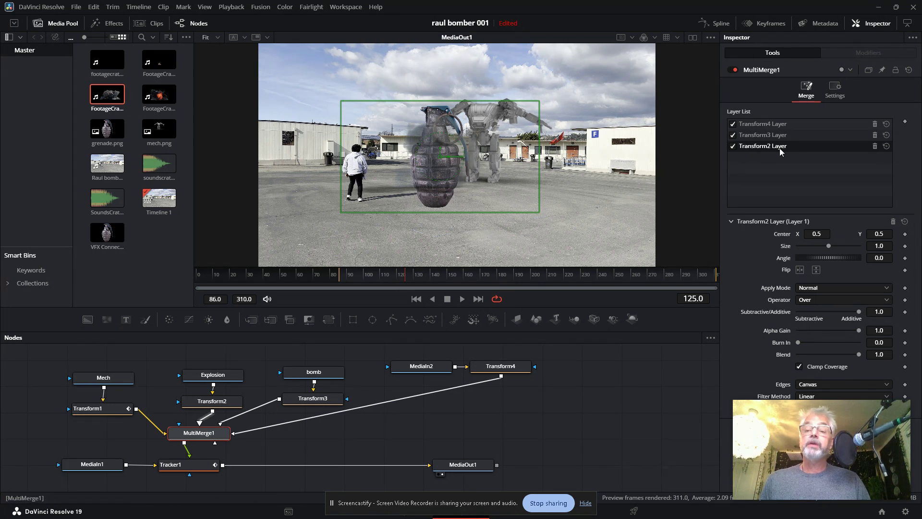
mouse_move(777, 150)
mouse_down()
mouse_move(777, 123)
mouse_move(771, 147)
mouse_up()
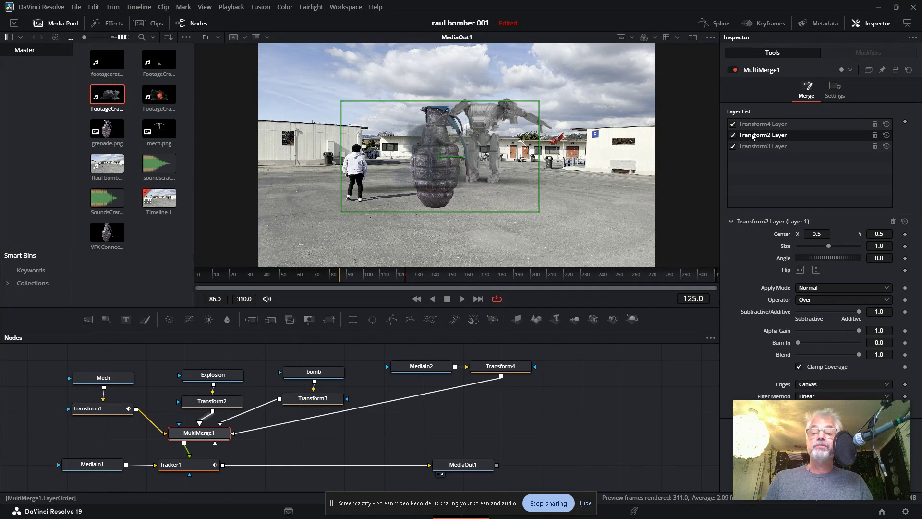
drag(753, 137, 756, 166)
drag(763, 124, 769, 174)
drag(767, 125, 770, 175)
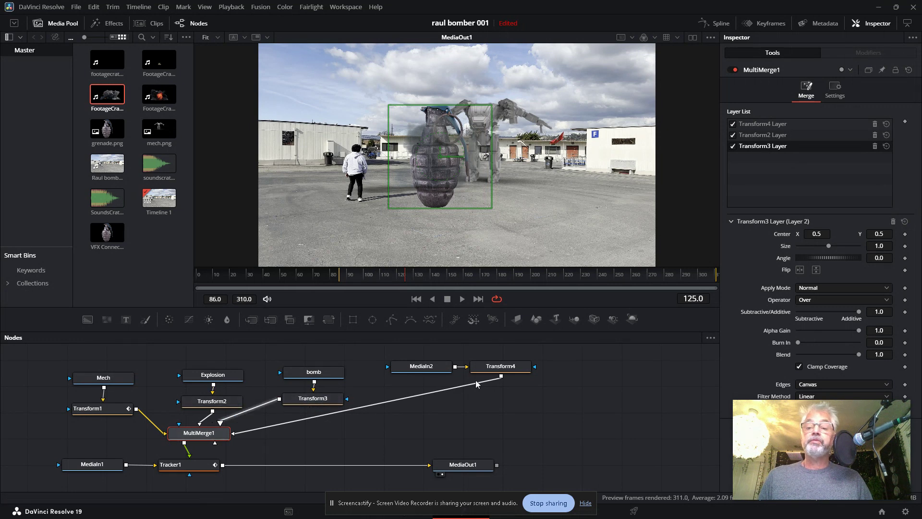
Move the bomb's Transform3 Layer to the top of the MultiMerge1 layer list.
click(331, 372)
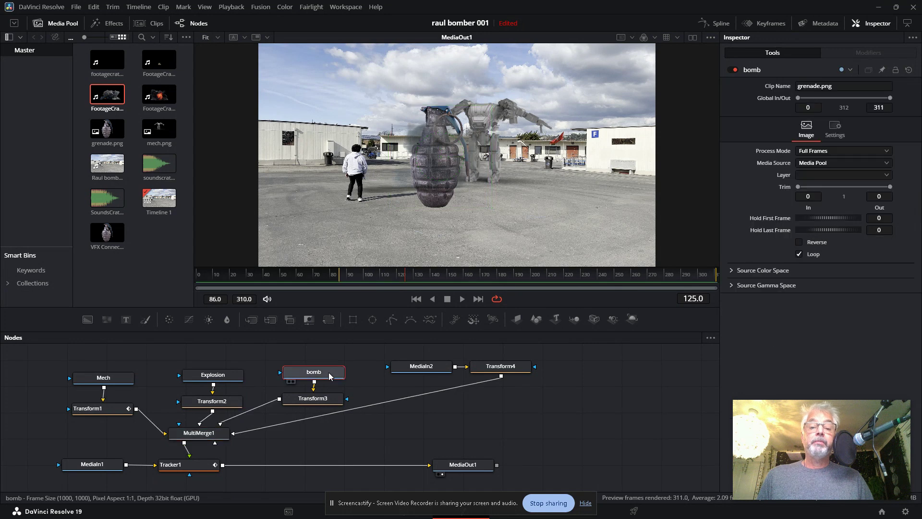
click(205, 434)
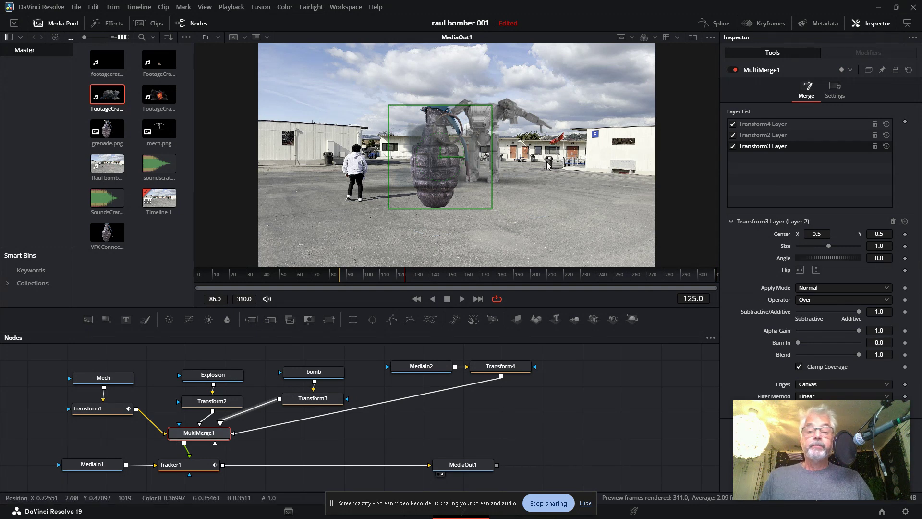
drag(769, 148, 774, 126)
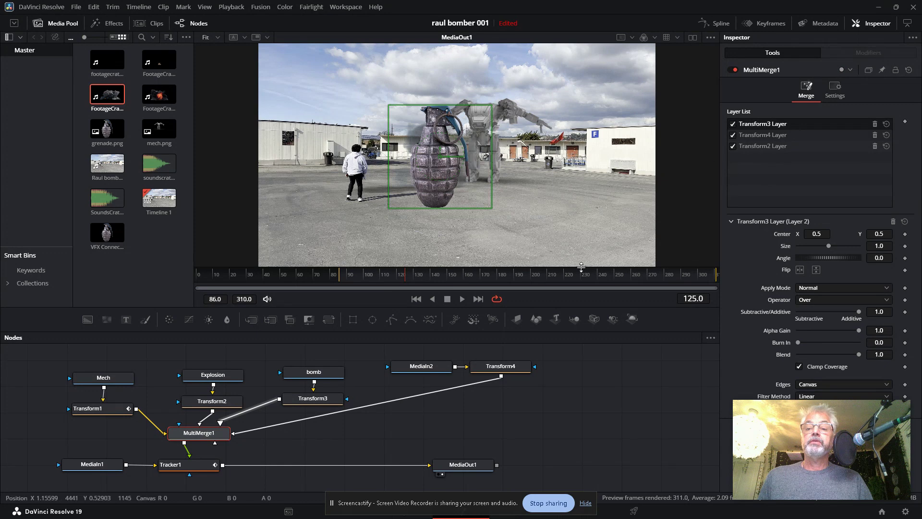
click(314, 372)
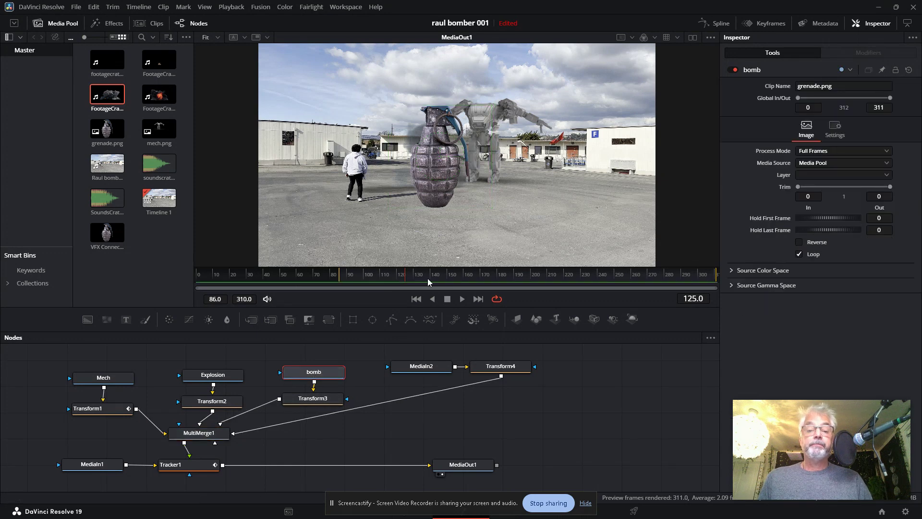
At frame 87, set the bomb's Transform3 size to 0.11 and scrub from the first frame to frame 132 to check the composite.
drag(426, 275, 343, 279)
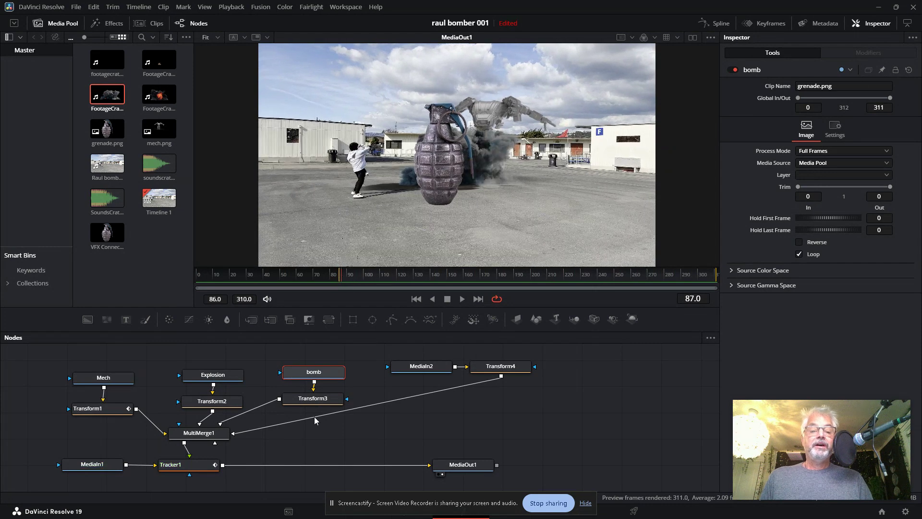
click(311, 399)
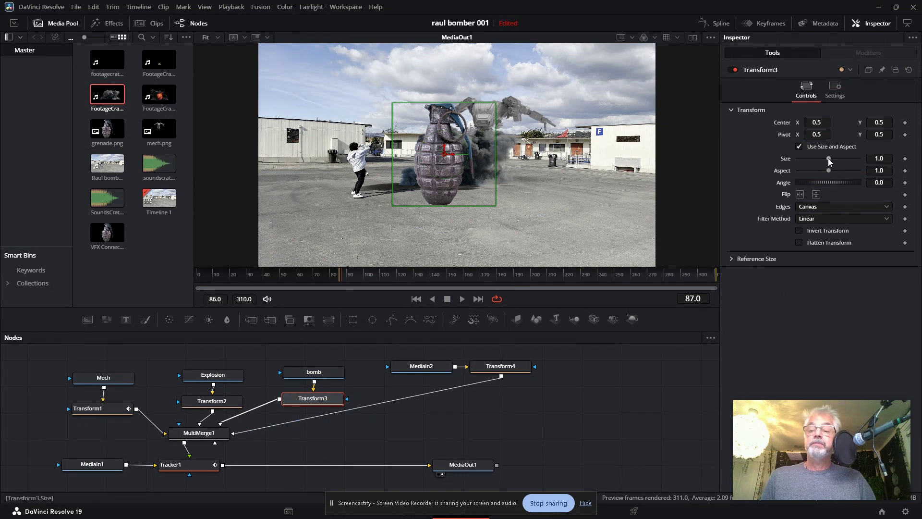
drag(829, 161, 803, 165)
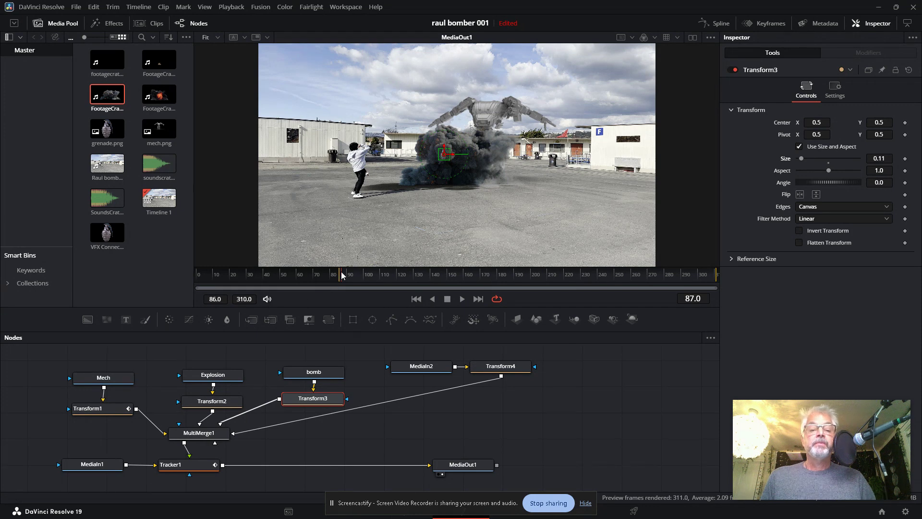
click(330, 275)
drag(329, 276, 195, 265)
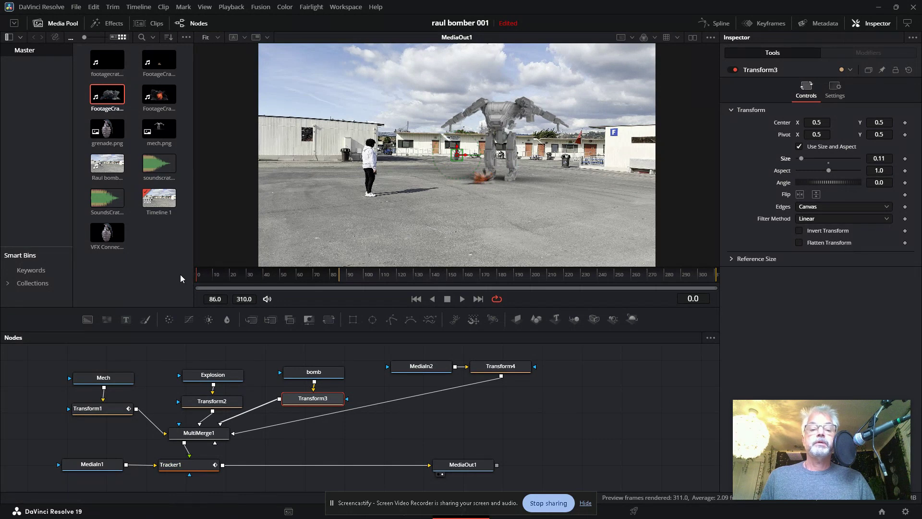
click(262, 276)
drag(263, 276, 418, 284)
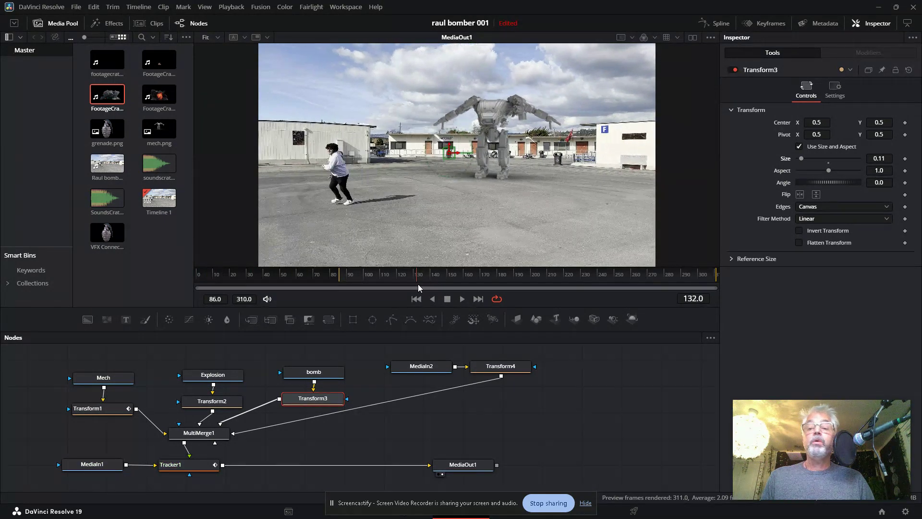
Place the second explosion's Transform node below its media node, and delete both nodes from the graph.
drag(499, 370, 418, 394)
click(421, 368)
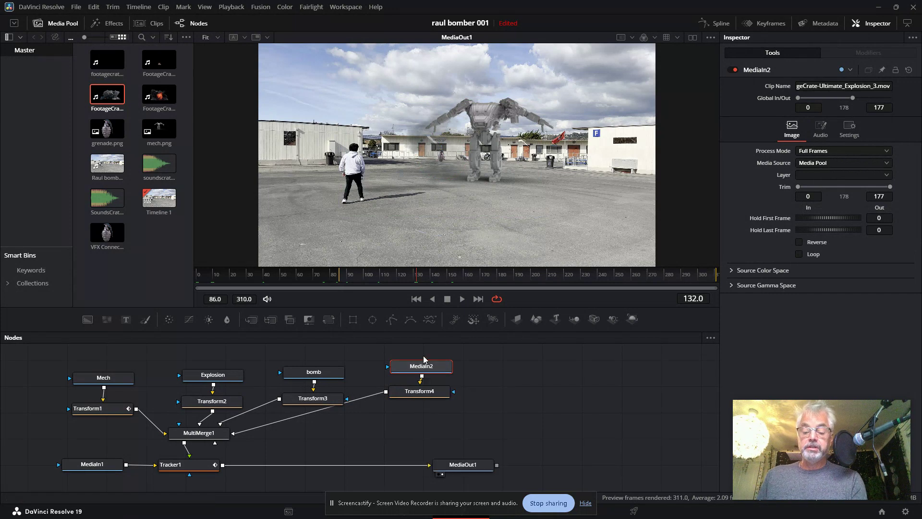
key(Delete)
click(420, 391)
key(Delete)
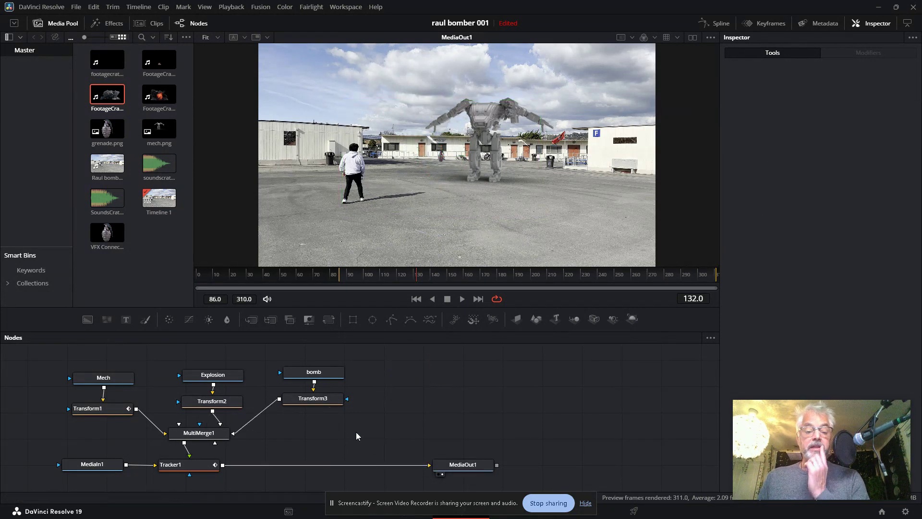
At frame 0, move the grenade to the standing person's hand with Transform3, at a center of about X -0.302, Y 0.324.
click(327, 371)
drag(252, 284, 442, 287)
drag(325, 278, 188, 277)
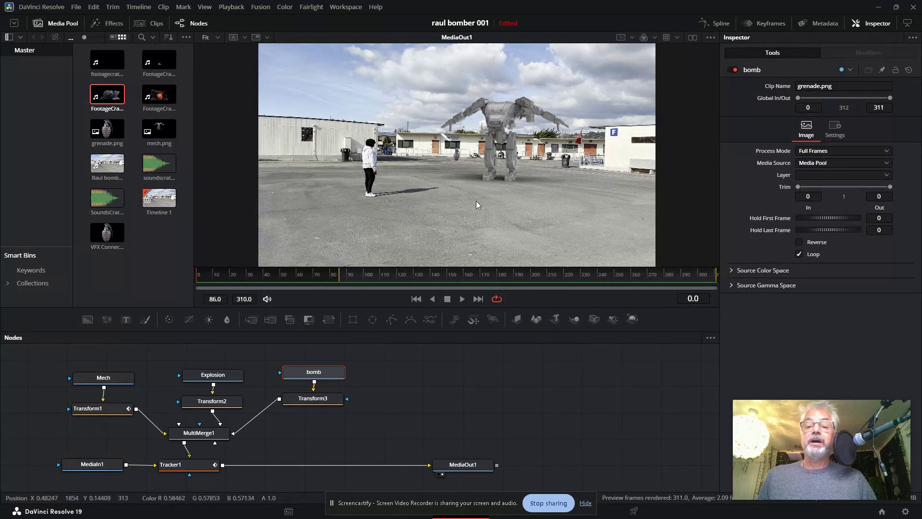
click(313, 399)
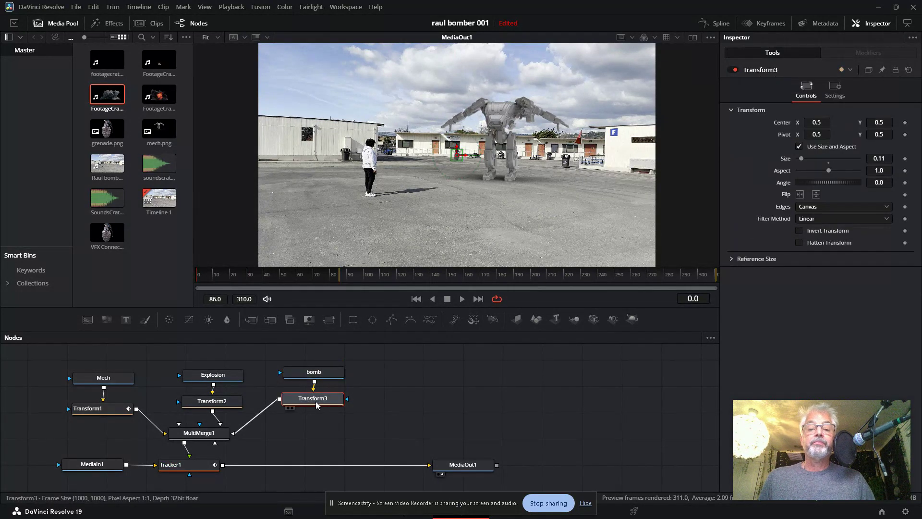
drag(820, 123, 543, 122)
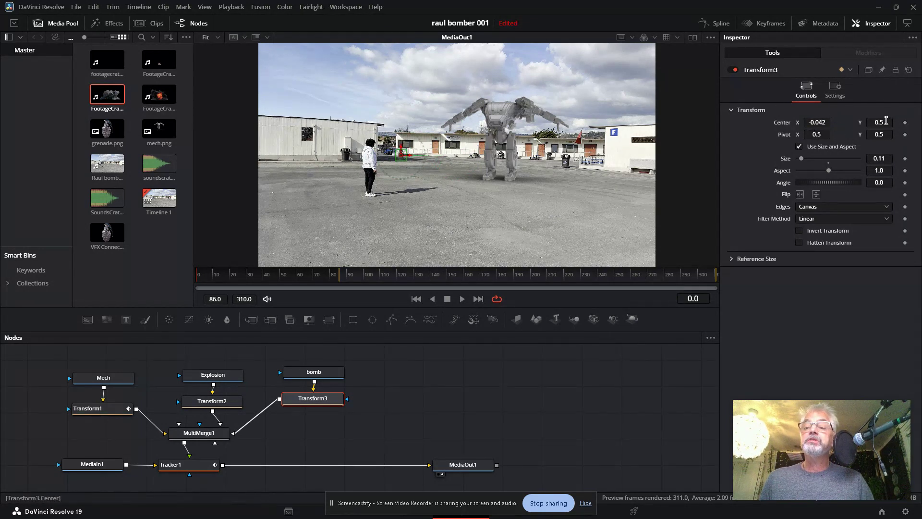
drag(887, 122, 793, 121)
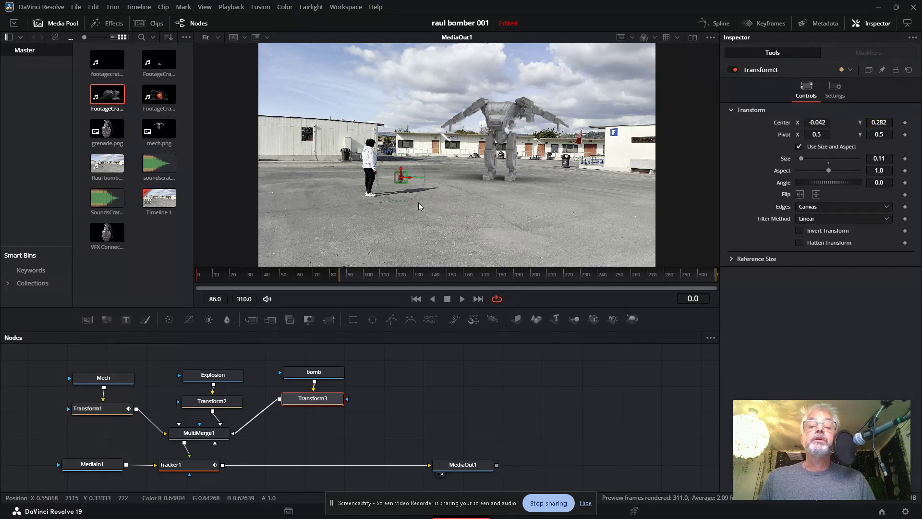
drag(398, 186, 375, 175)
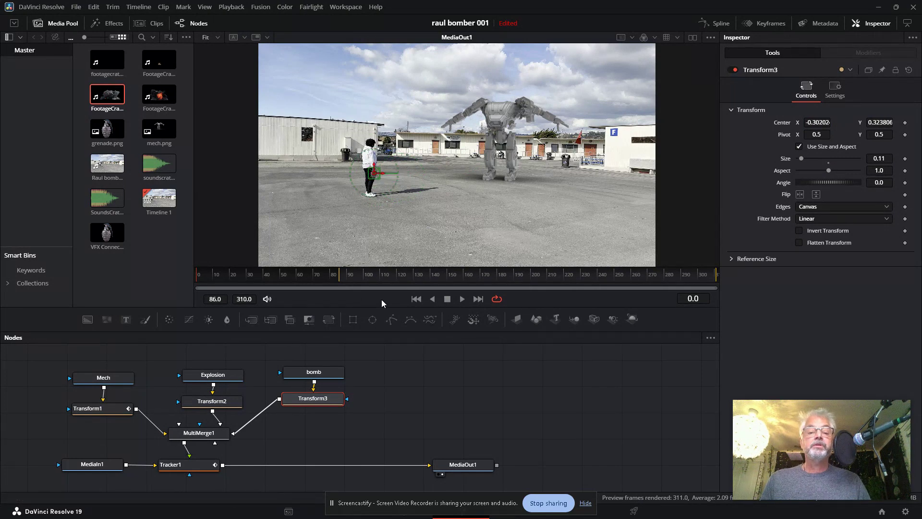
Enlarge the viewer and zoom in to 200% on the grenade at the person's hand.
drag(384, 305, 373, 428)
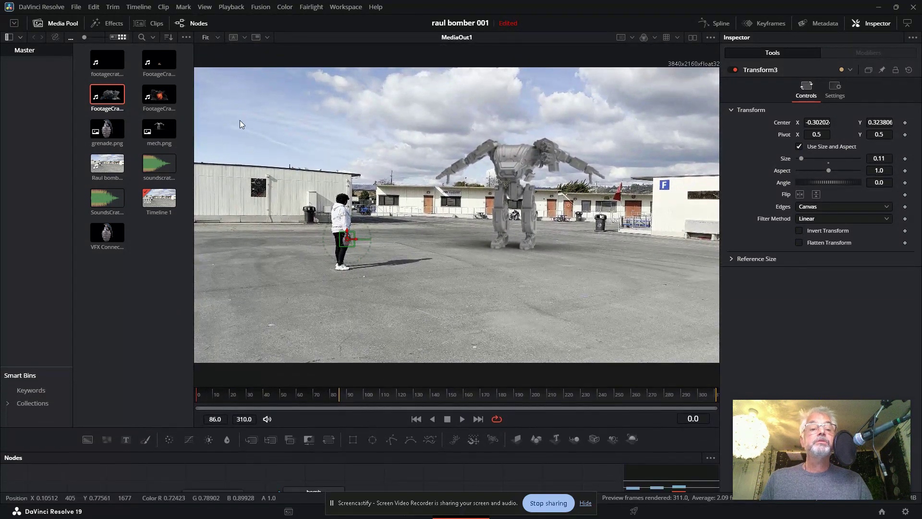
click(218, 38)
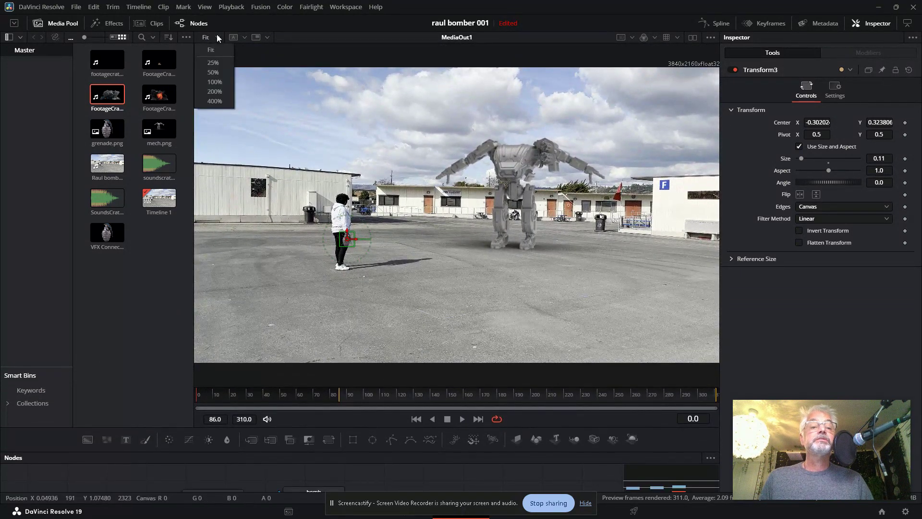
click(215, 92)
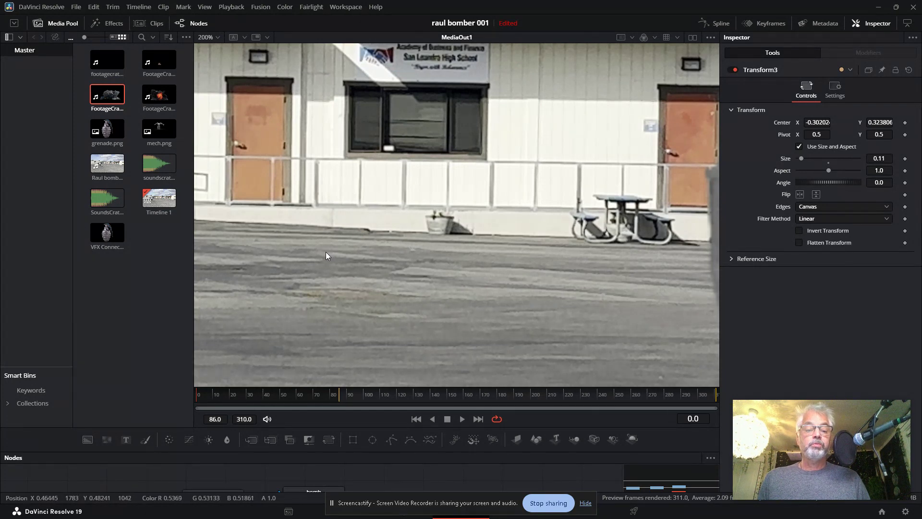
drag(326, 252, 634, 165)
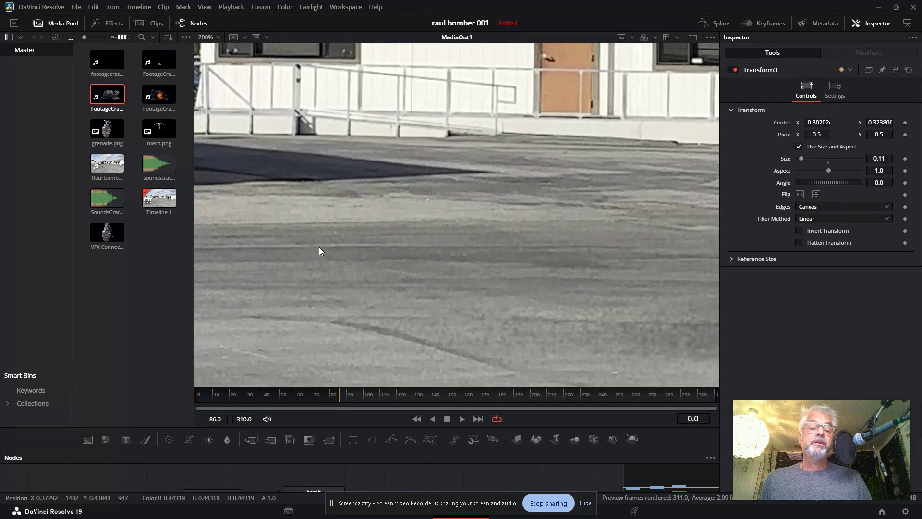
drag(319, 247, 674, 197)
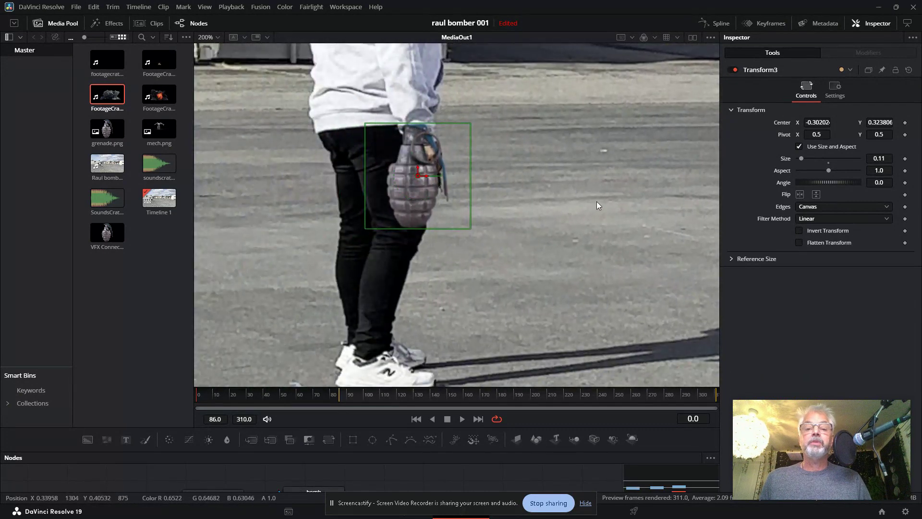
drag(597, 201, 543, 290)
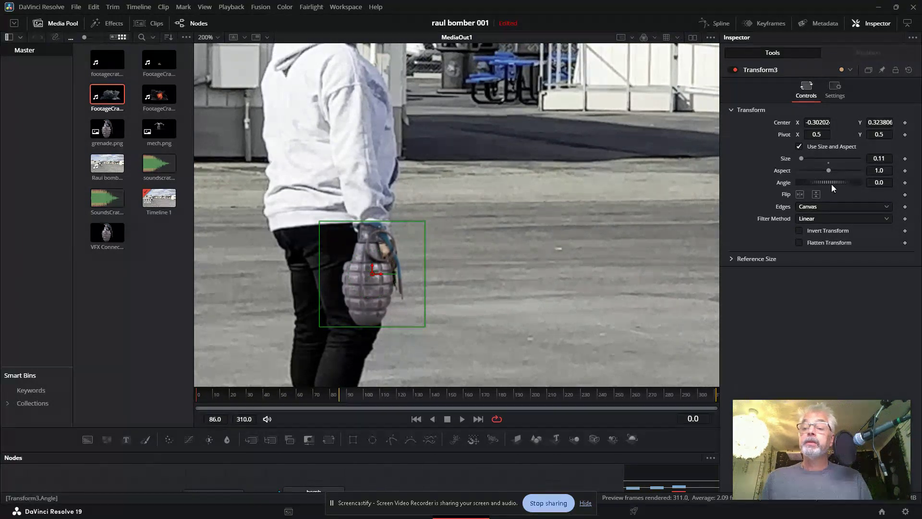
Rotate the grenade to about -80.9 degrees, shrink it to size 0.06 and move it onto the hand at center about X -0.288, Y 0.339.
drag(820, 180, 801, 160)
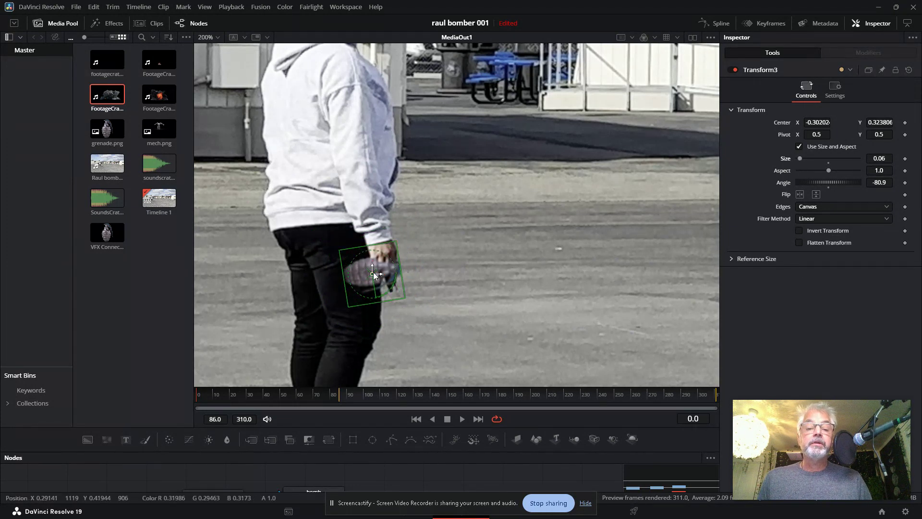
drag(373, 272, 387, 264)
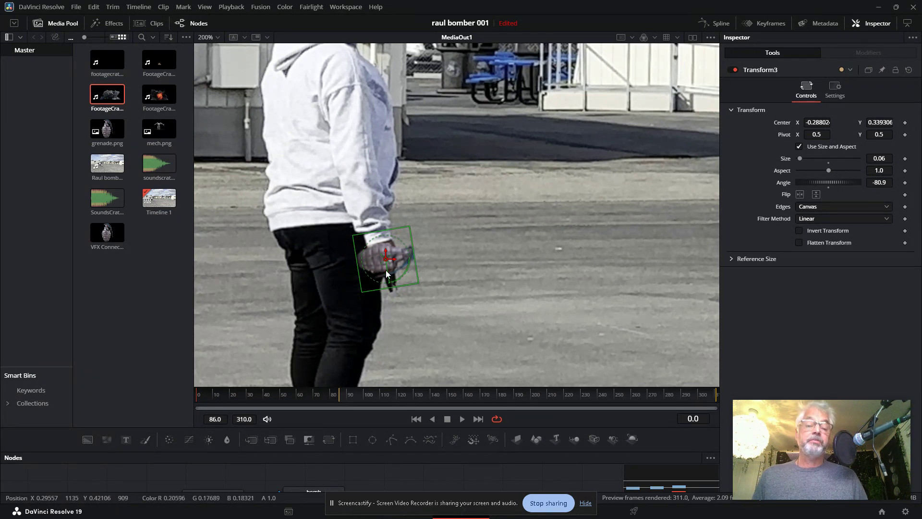
click(216, 36)
click(218, 50)
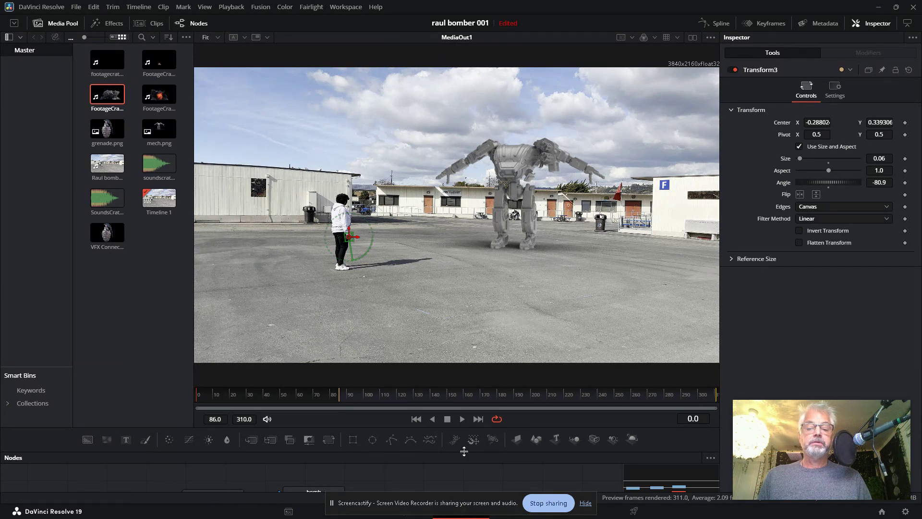
At frame 0, set keyframes on Transform3's Center and Angle for the grenade in the hand, working at 200% zoom.
drag(464, 452, 464, 377)
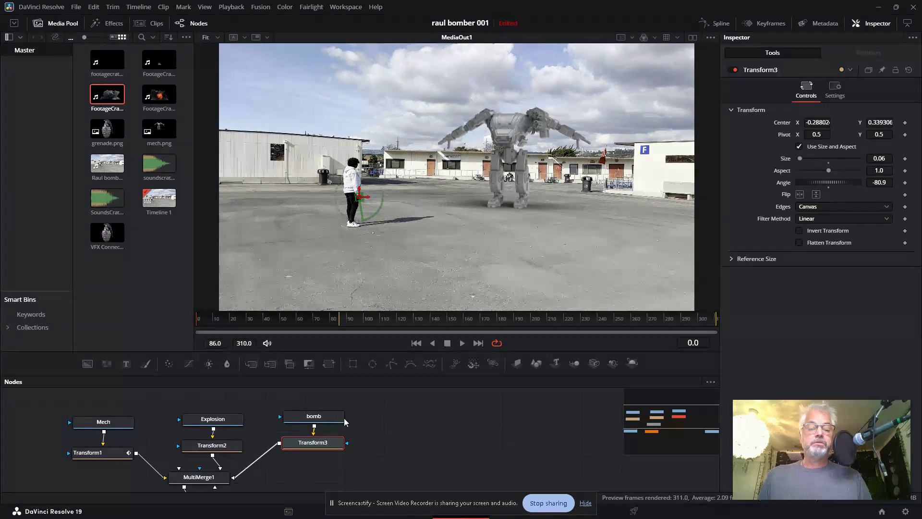
click(236, 423)
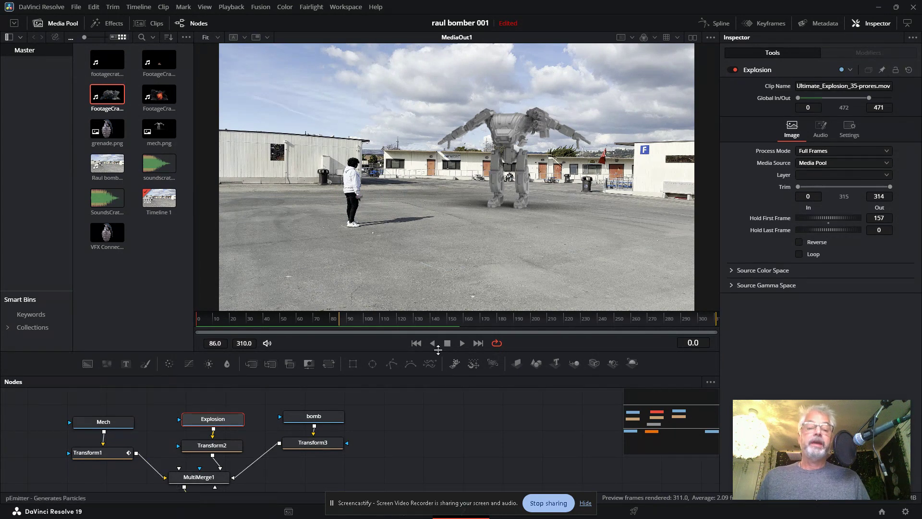
click(323, 419)
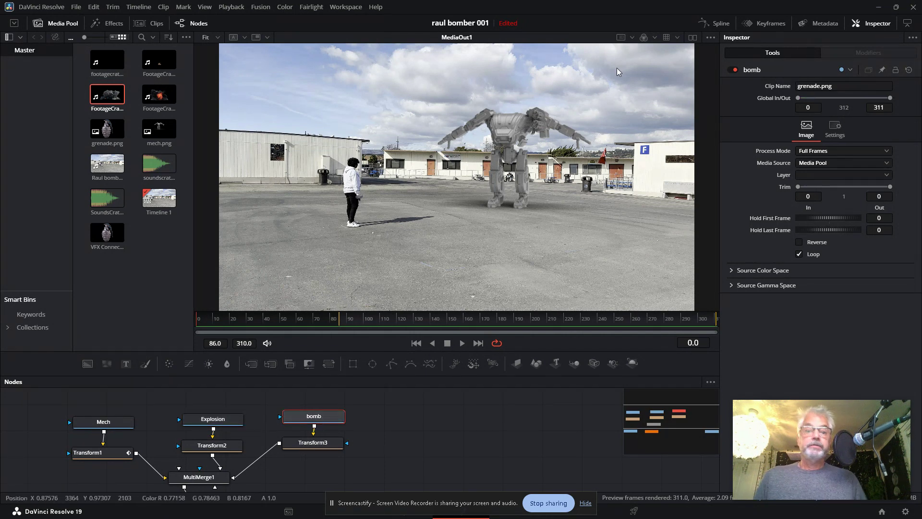
click(216, 37)
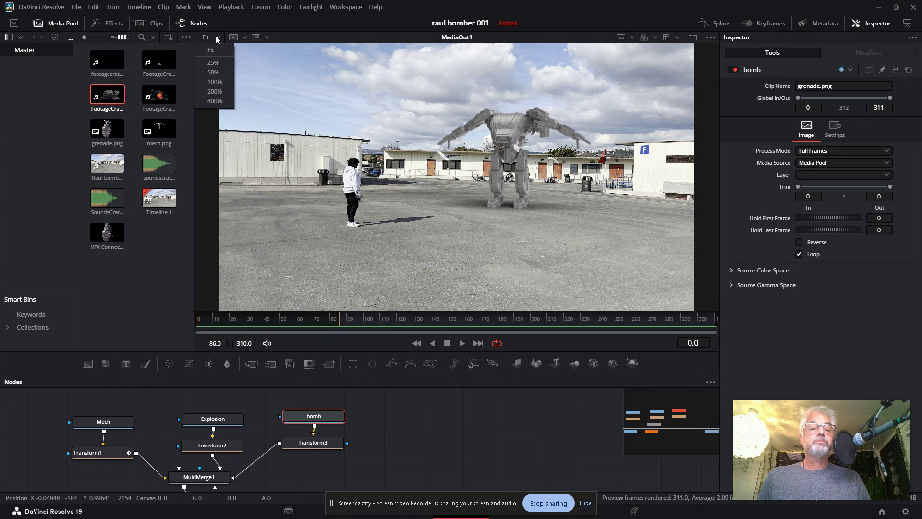
click(215, 92)
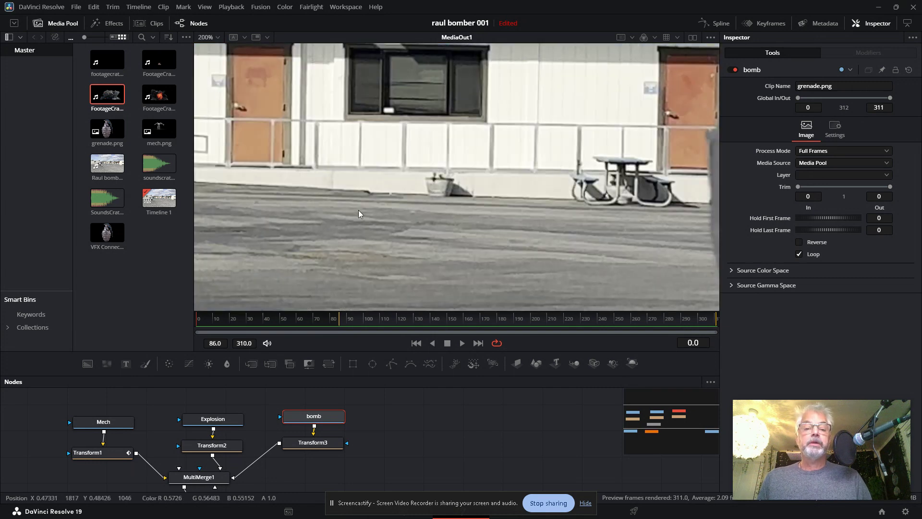
drag(358, 209, 665, 140)
drag(249, 222, 670, 142)
scroll(670, 136, up, 2)
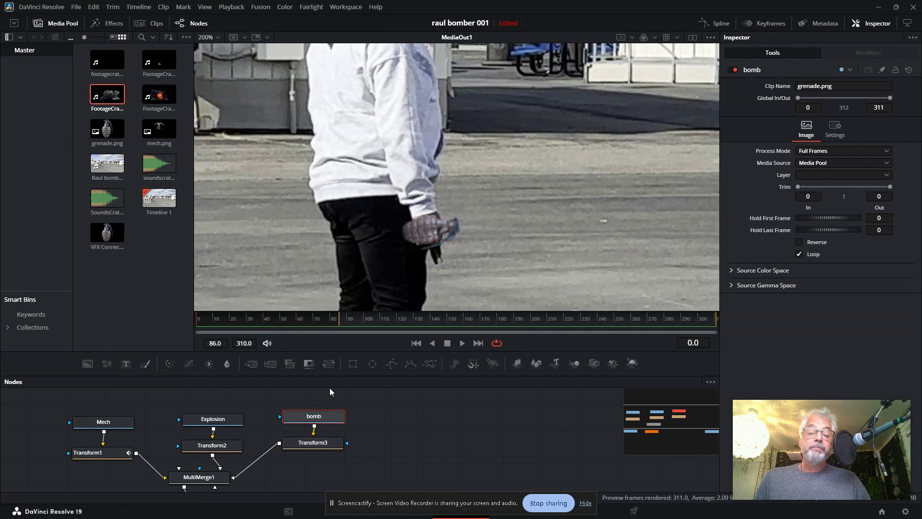
click(310, 447)
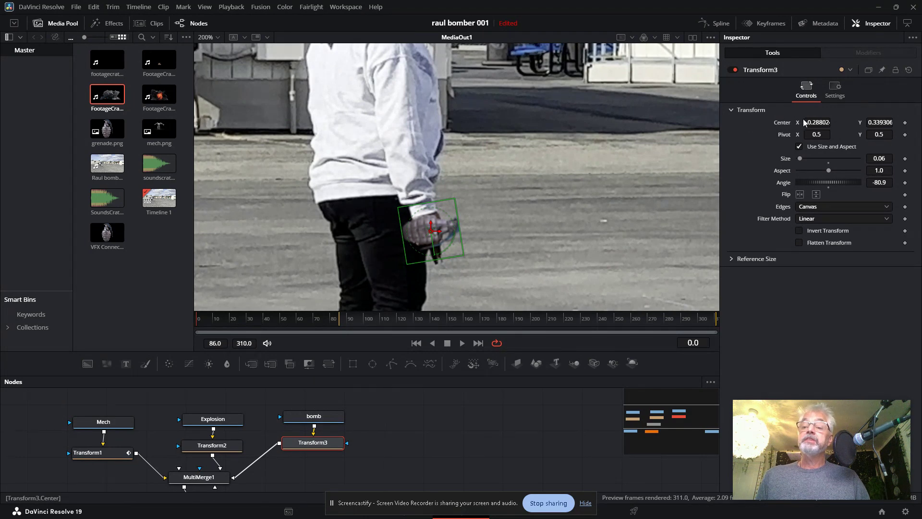
click(906, 123)
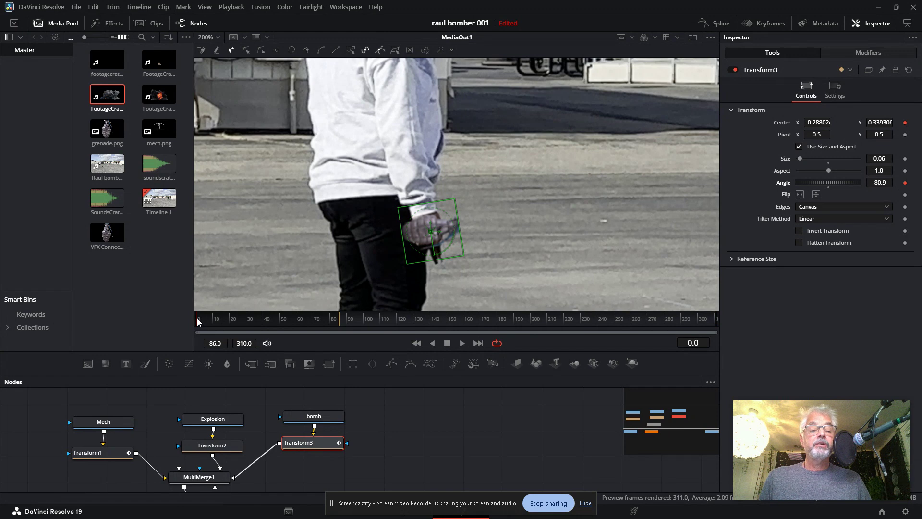
Keyframe the grenade on the hand: center about X -0.325, Y 0.323 at frame 27; angle 88.7, center about X -0.323, Y 0.346 at frame 58.
drag(201, 321, 243, 318)
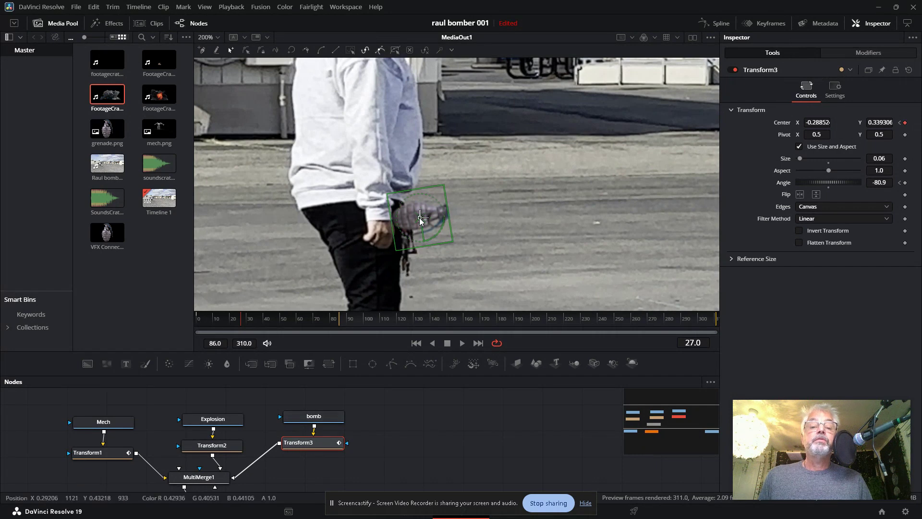
drag(421, 219, 386, 235)
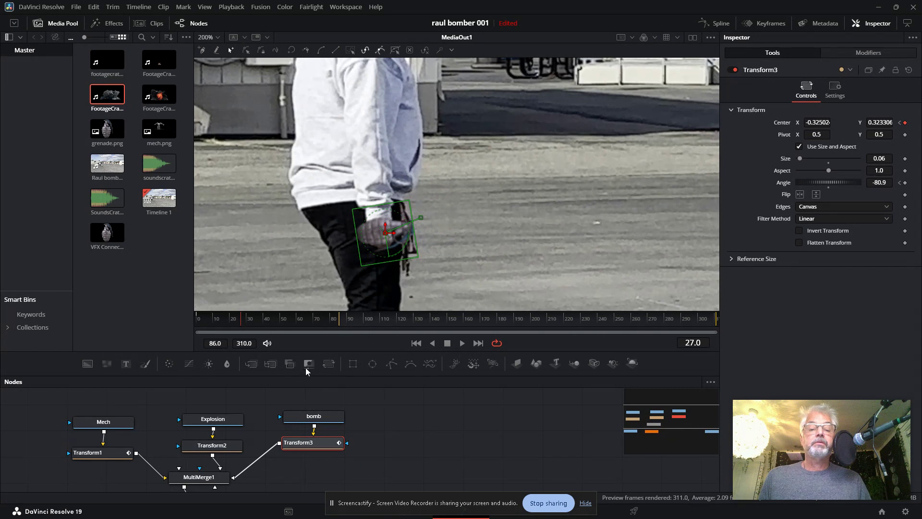
drag(243, 319, 293, 308)
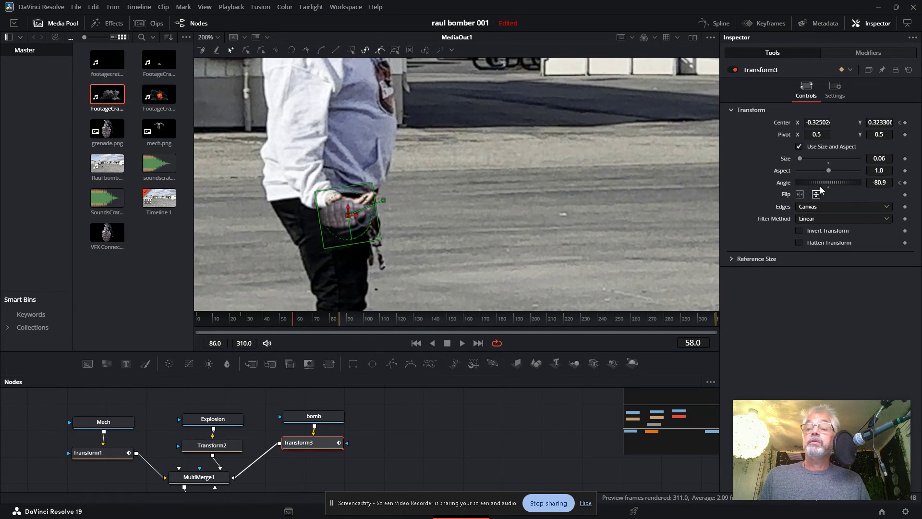
drag(835, 182, 866, 176)
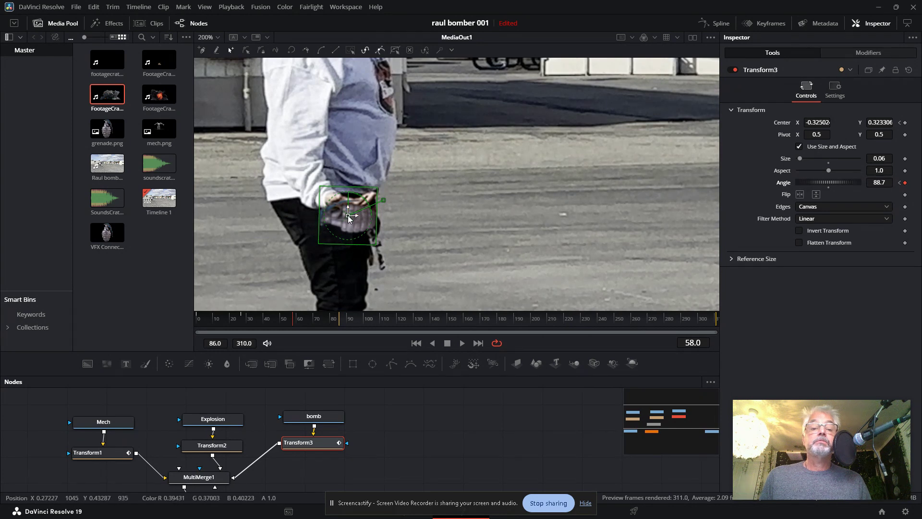
drag(348, 214, 351, 197)
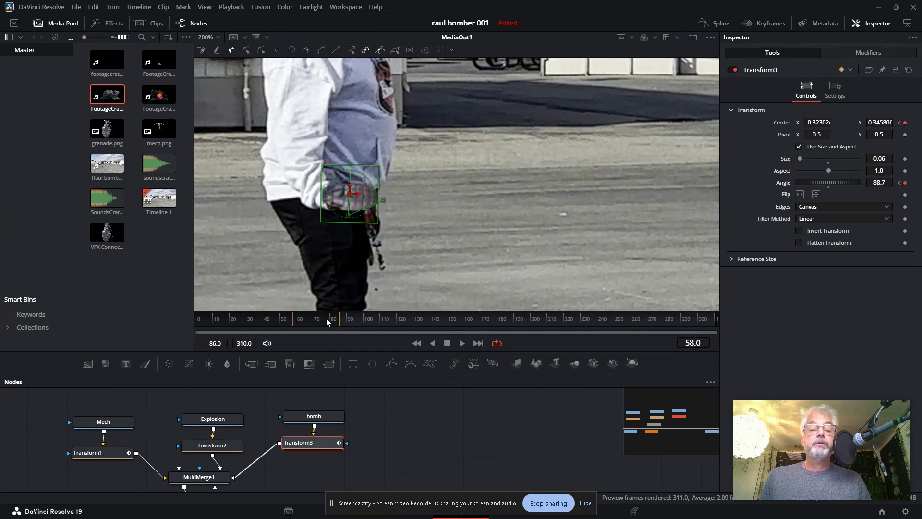
Go back to frame 29 and keyframe the grenade's angle at about -77.0 degrees.
click(289, 319)
drag(285, 321, 244, 301)
key(Right)
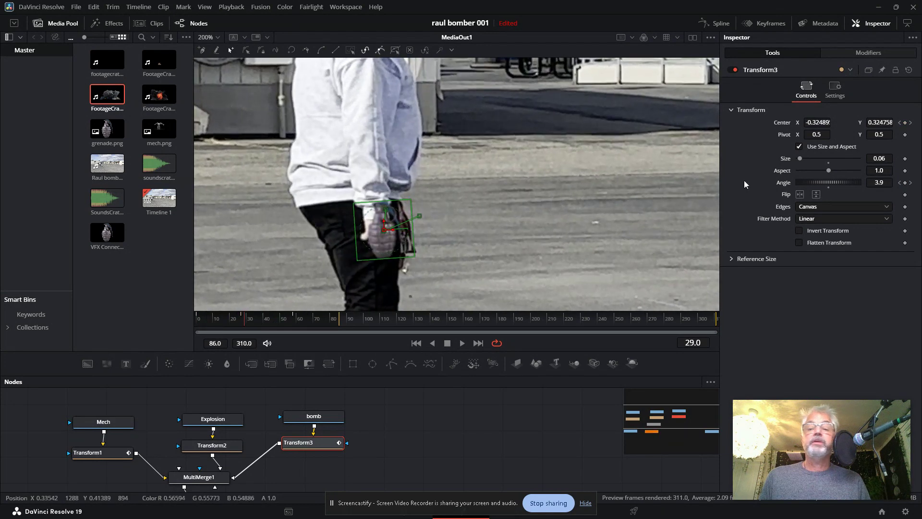
drag(829, 186, 815, 183)
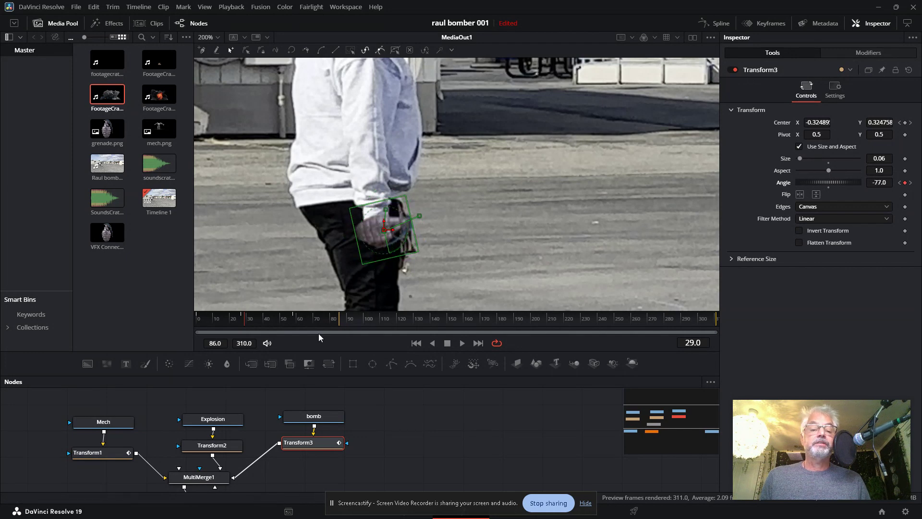
Keyframe the grenade's center at about X -0.352, Y 0.340 at frame 68, and about X -0.364, Y 0.311 with angle 20.9 at frame 71.
drag(246, 321, 310, 318)
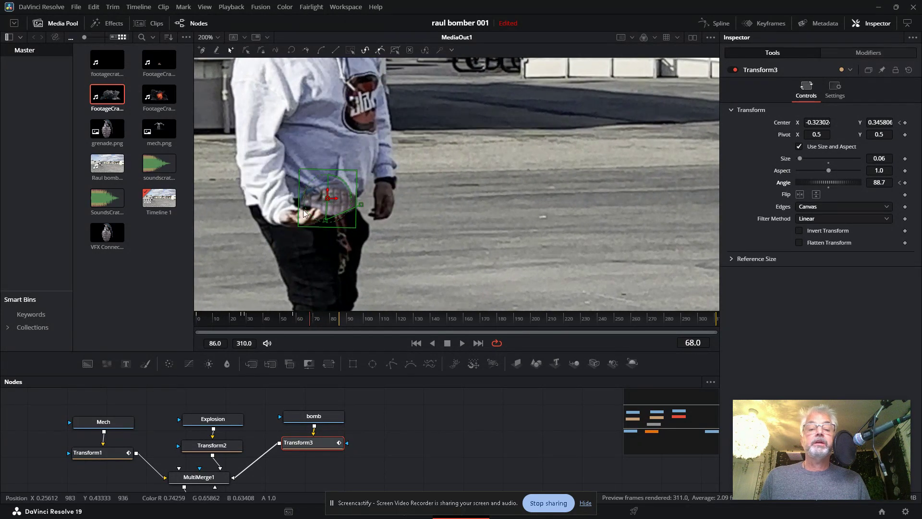
drag(329, 201, 302, 206)
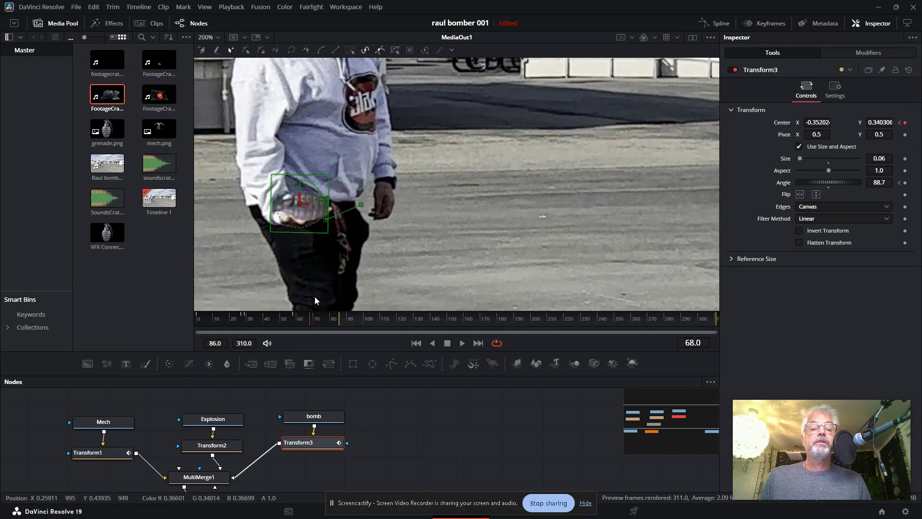
mouse_move(312, 319)
mouse_down()
mouse_move(330, 317)
mouse_move(316, 319)
mouse_up()
drag(292, 205, 279, 239)
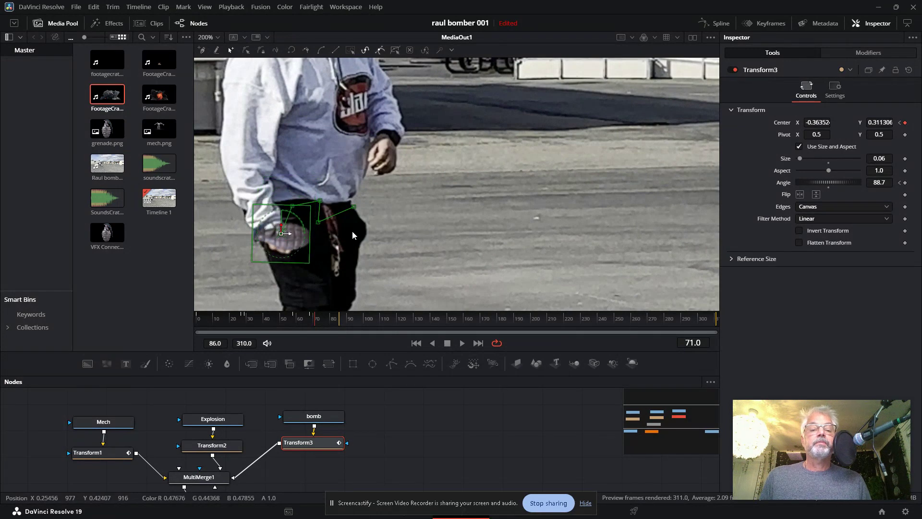
drag(831, 181, 820, 182)
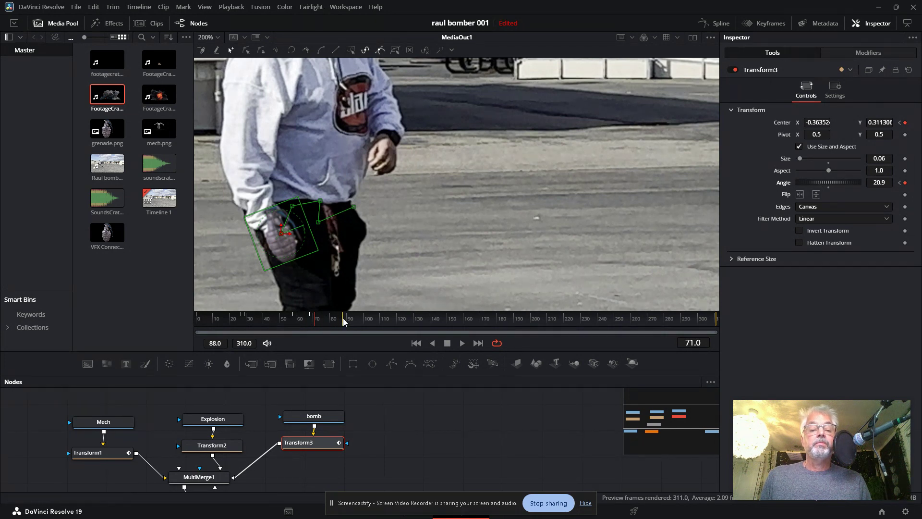
At frame 76, move the grenade to the raised hand at center about X -0.350, Y 0.456, and rotate it to about -26.1 degrees.
click(365, 318)
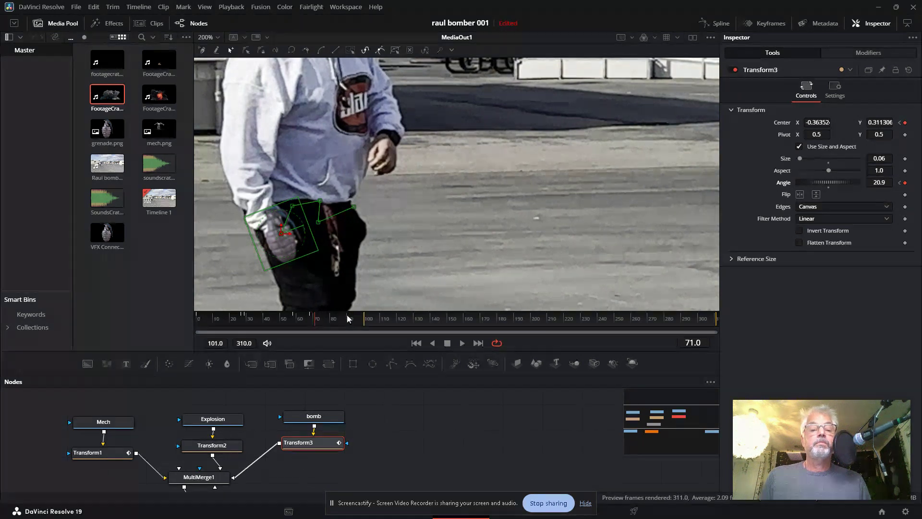
click(318, 320)
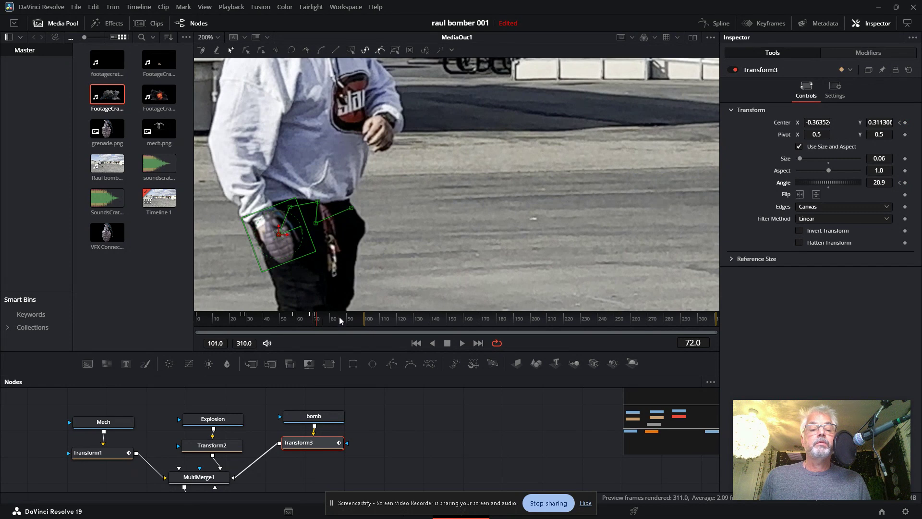
drag(315, 320, 324, 316)
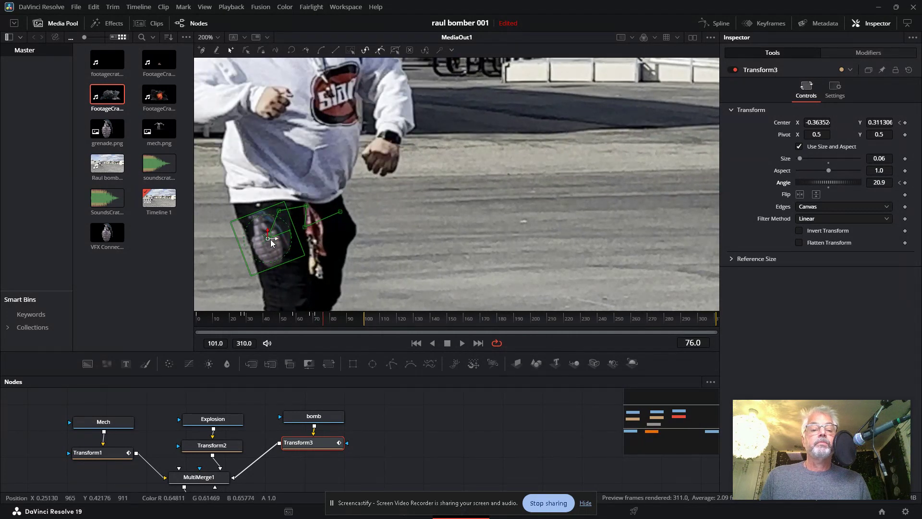
drag(270, 242, 277, 183)
drag(289, 97, 282, 100)
drag(835, 183, 826, 180)
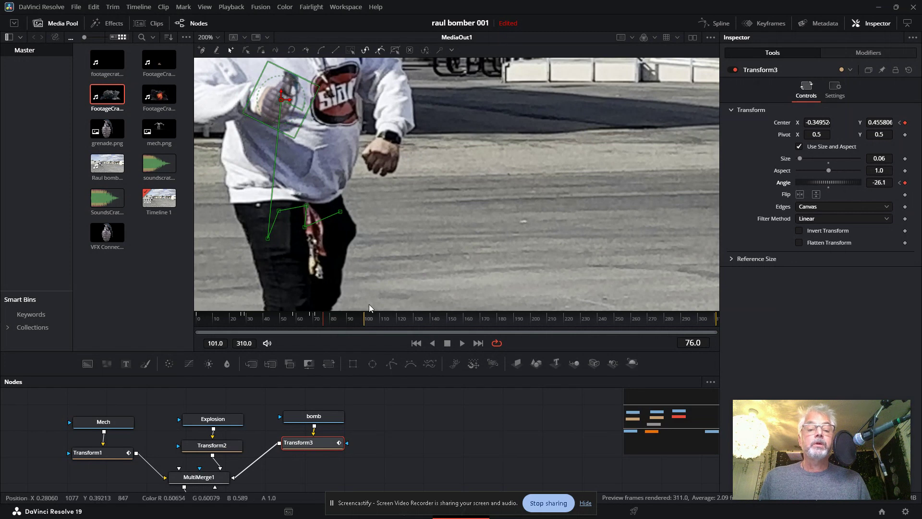
At frame 78, move the grenade to the hand beside the head, center about X -0.370, Y 0.538, and keyframe its angle at -26.1 degrees.
drag(352, 98, 425, 247)
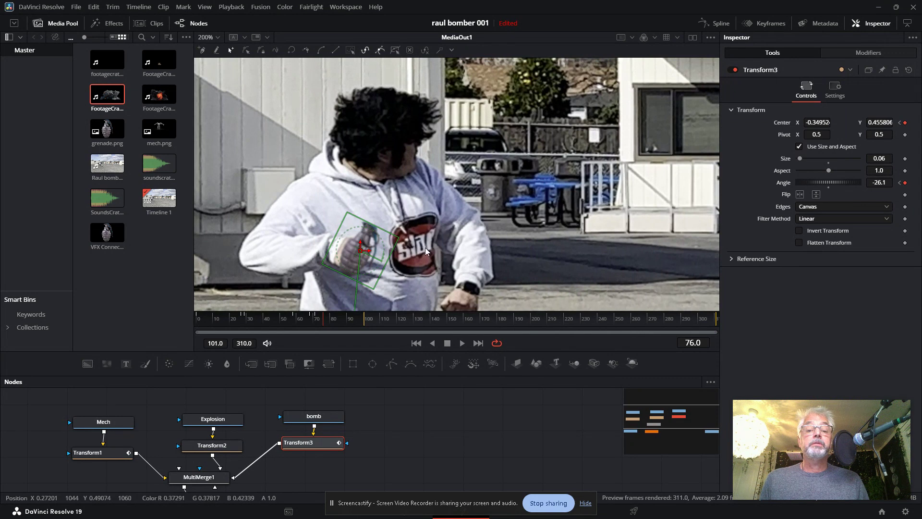
drag(323, 318, 327, 318)
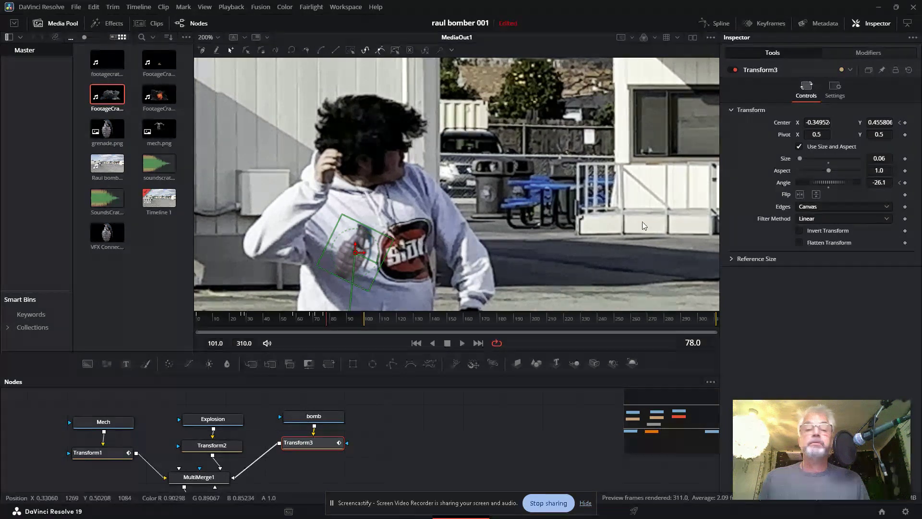
drag(816, 122, 801, 121)
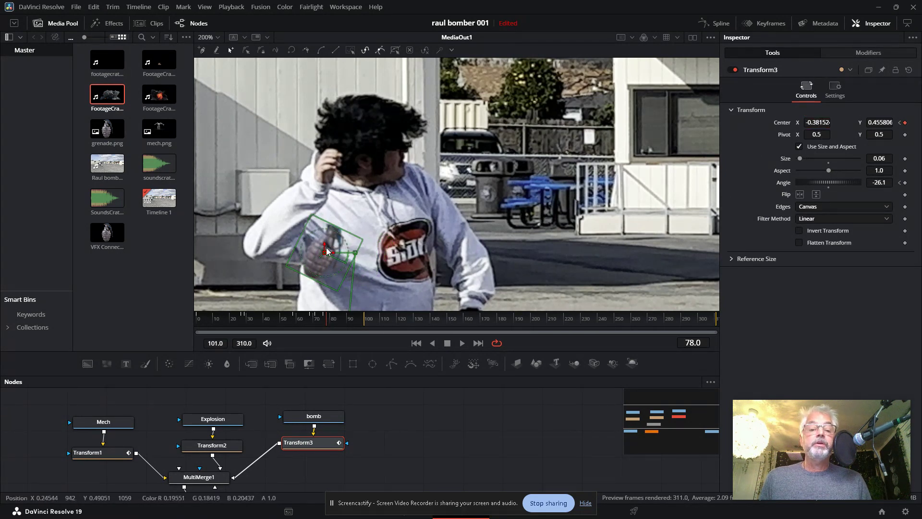
drag(323, 255, 335, 175)
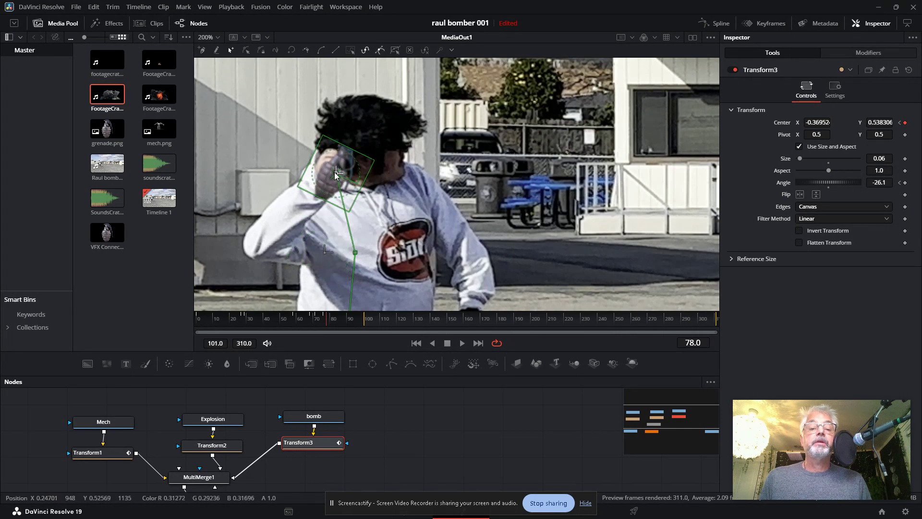
drag(836, 183, 836, 181)
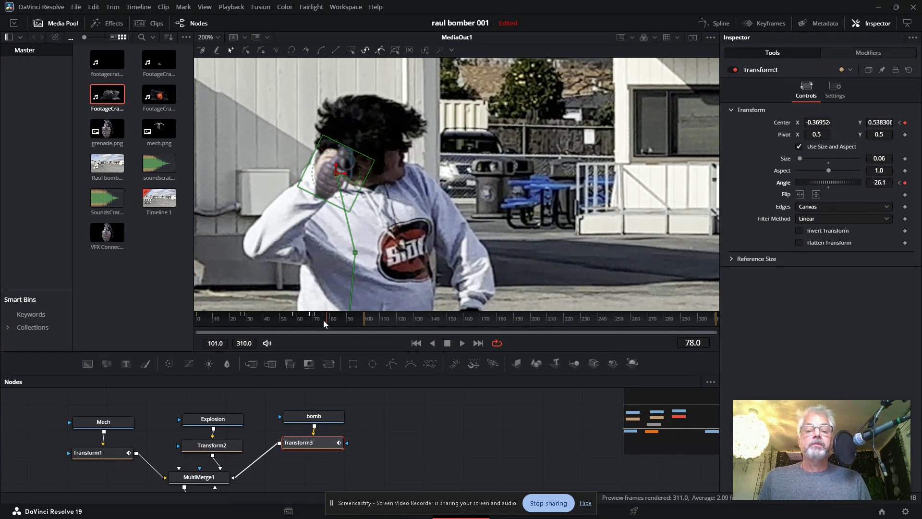
At frame 84, move the grenade to the hand behind the head, center about X -0.401, Y 0.556, and rotate it to about 78.2 degrees.
mouse_move(331, 318)
mouse_down()
mouse_move(345, 317)
mouse_move(337, 313)
mouse_up()
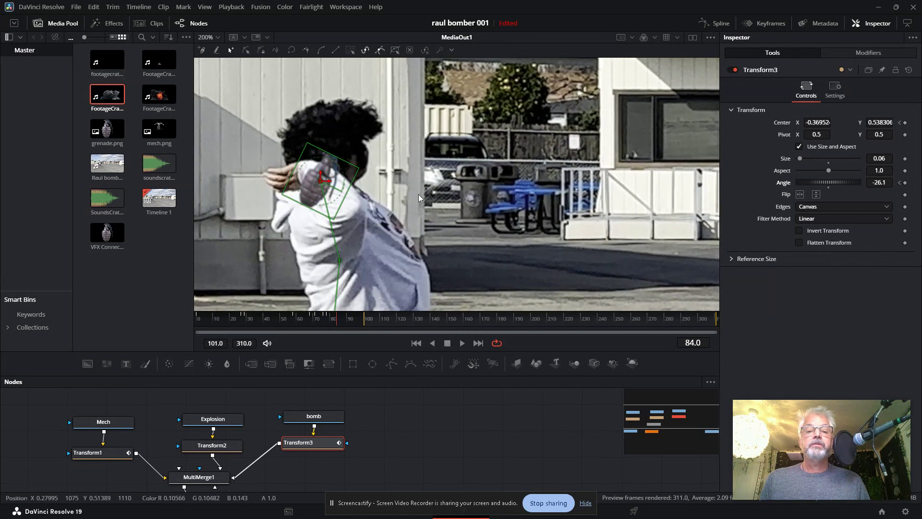
drag(320, 181, 290, 163)
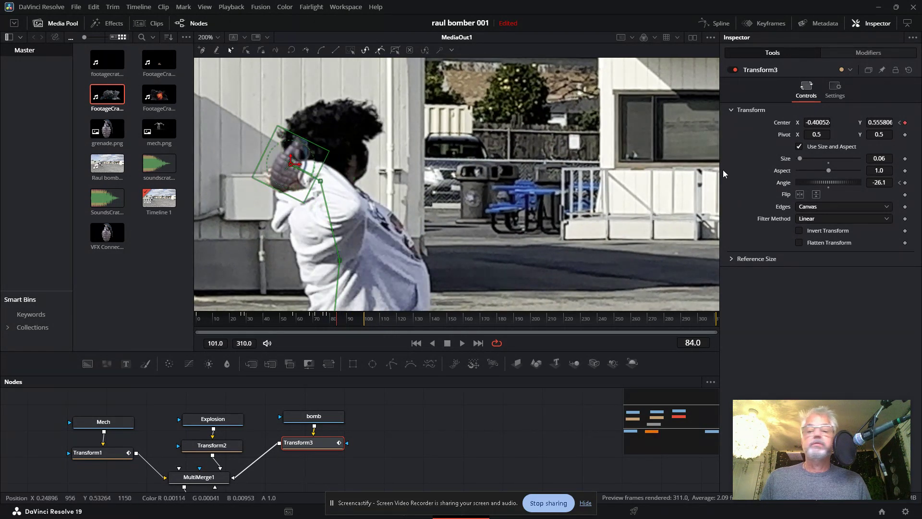
drag(837, 181, 857, 185)
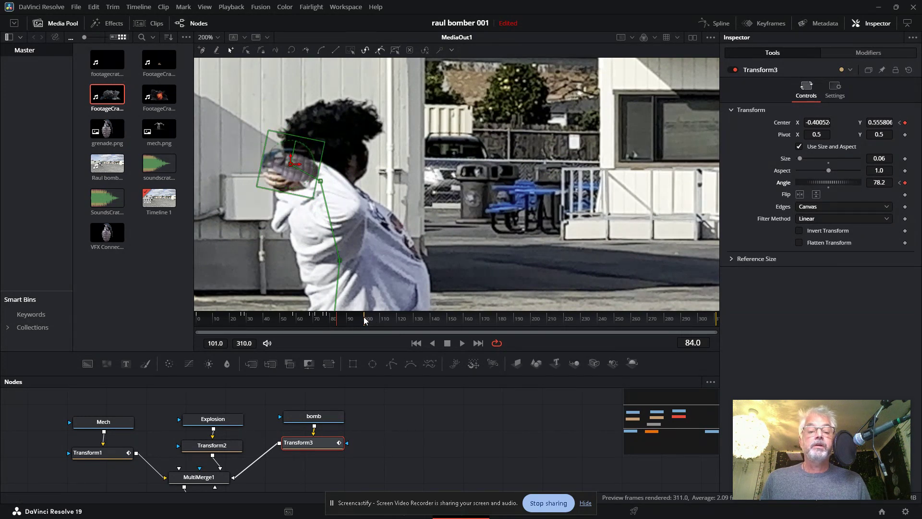
drag(365, 316, 390, 316)
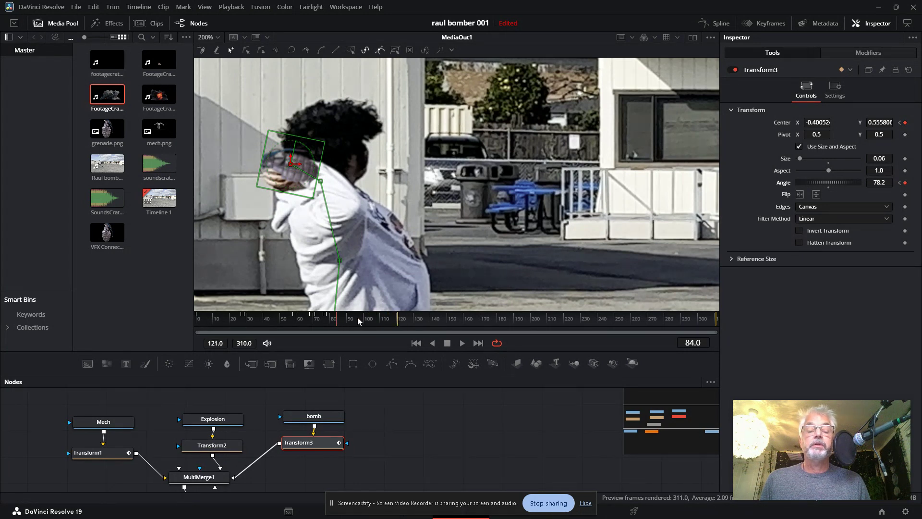
At frame 90, move the grenade to the outstretched hand, center about X -0.236, Y 0.620, and rotate it to about -101.8 degrees.
mouse_move(337, 318)
mouse_down()
mouse_move(356, 319)
mouse_move(347, 319)
mouse_up()
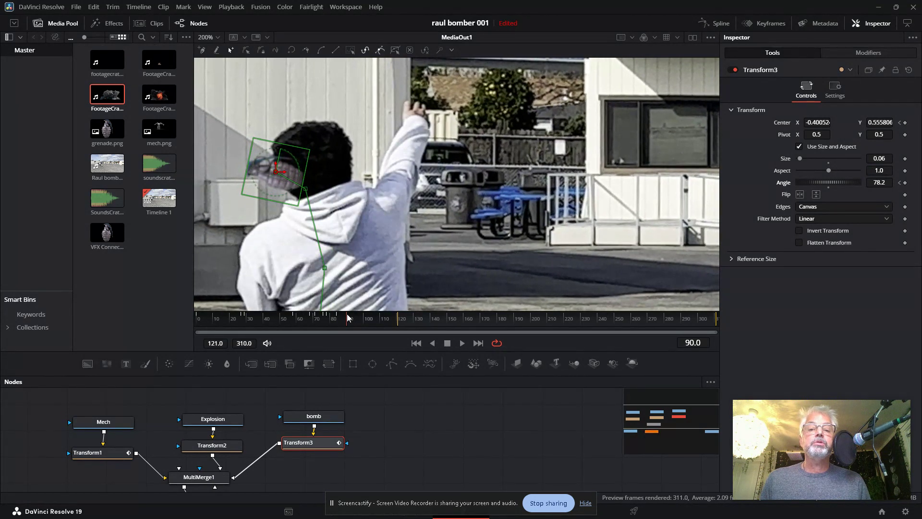
drag(278, 172, 436, 110)
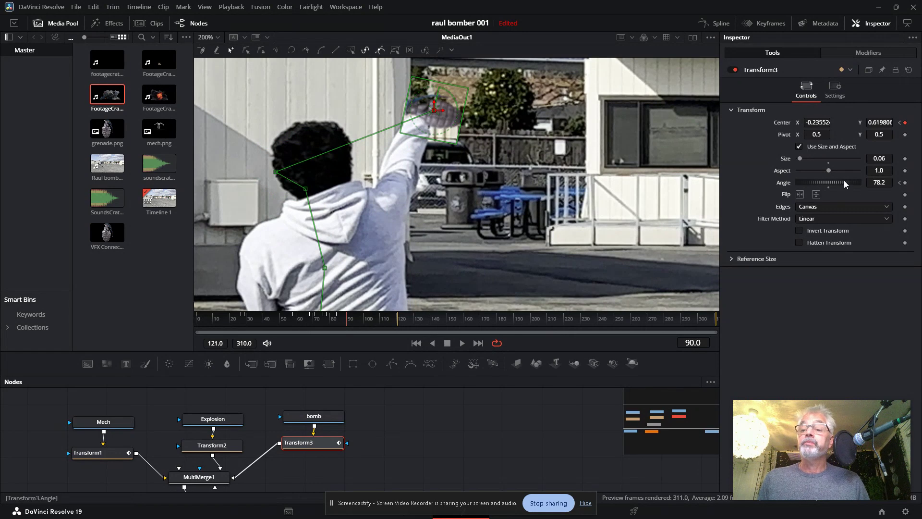
drag(842, 181, 809, 183)
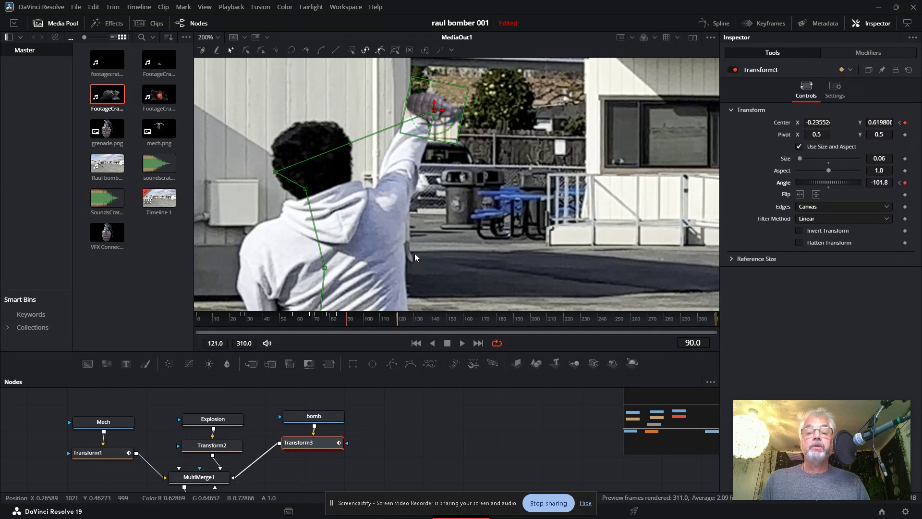
At frame 157, move the grenade to the ground at the mech's feet, center about X 0.901, Y 0.263.
click(209, 37)
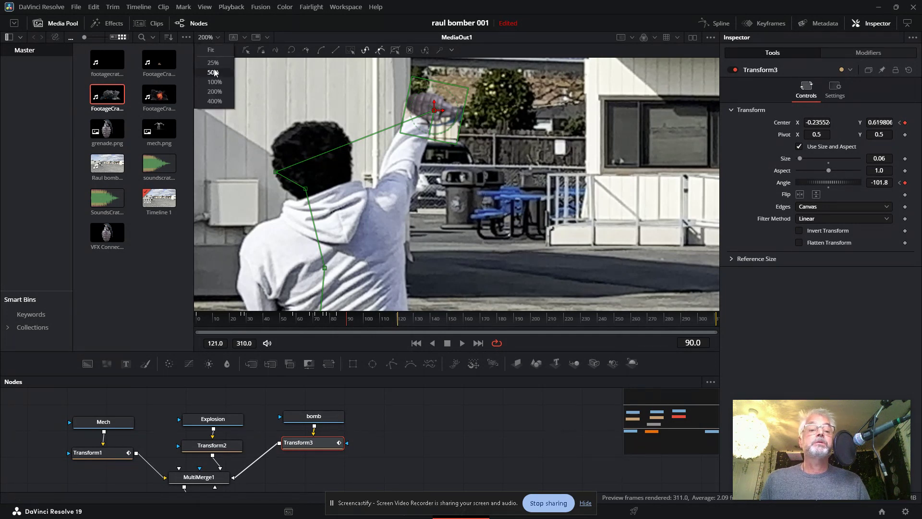
click(214, 50)
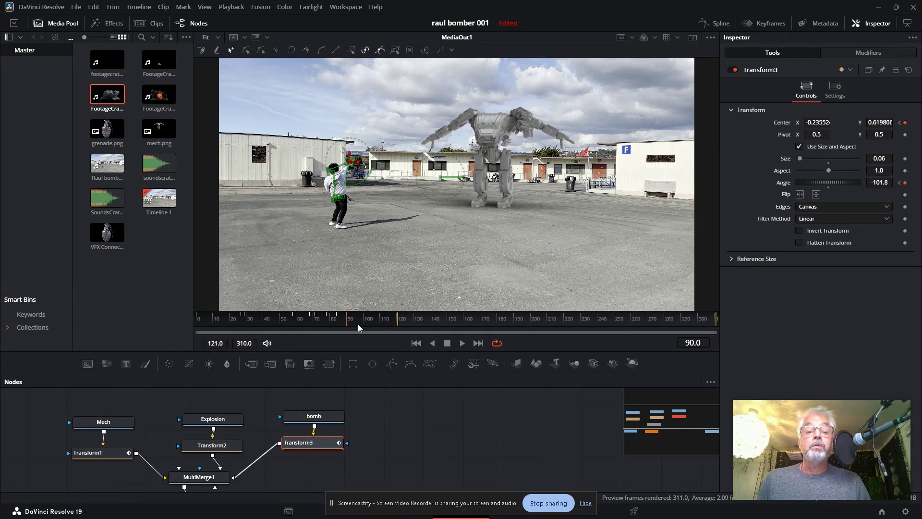
drag(347, 318, 459, 328)
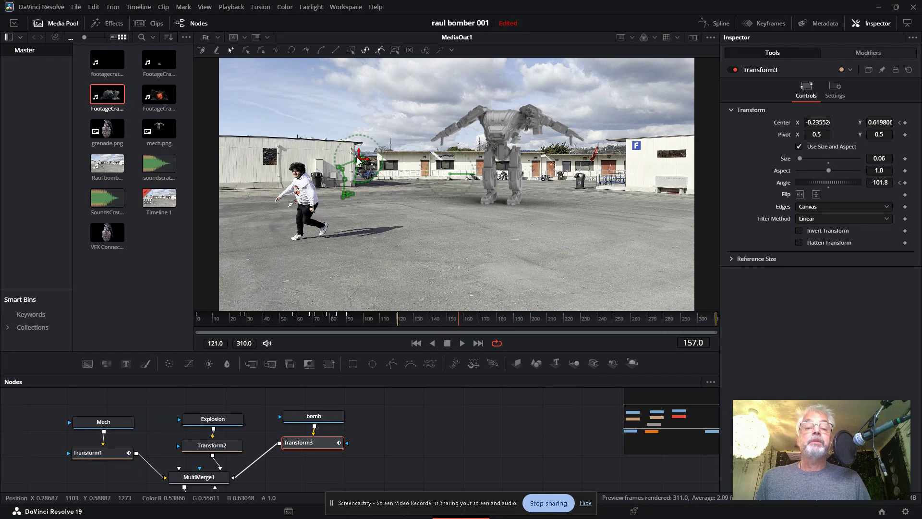
drag(359, 161, 502, 203)
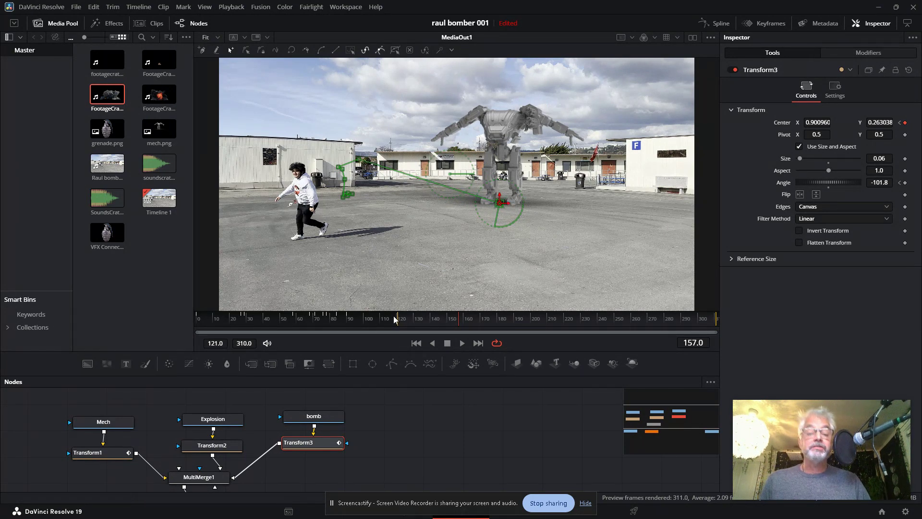
At frame 117, raise the grenade above its straight flight path to center about X 0.222, Y 0.685.
mouse_move(395, 319)
mouse_down()
mouse_move(355, 319)
mouse_move(470, 329)
mouse_move(535, 319)
mouse_move(331, 314)
mouse_move(411, 318)
mouse_move(334, 310)
mouse_move(440, 307)
mouse_move(348, 295)
mouse_move(464, 305)
mouse_move(341, 291)
mouse_move(446, 303)
mouse_move(349, 293)
mouse_move(402, 299)
mouse_move(393, 301)
mouse_up()
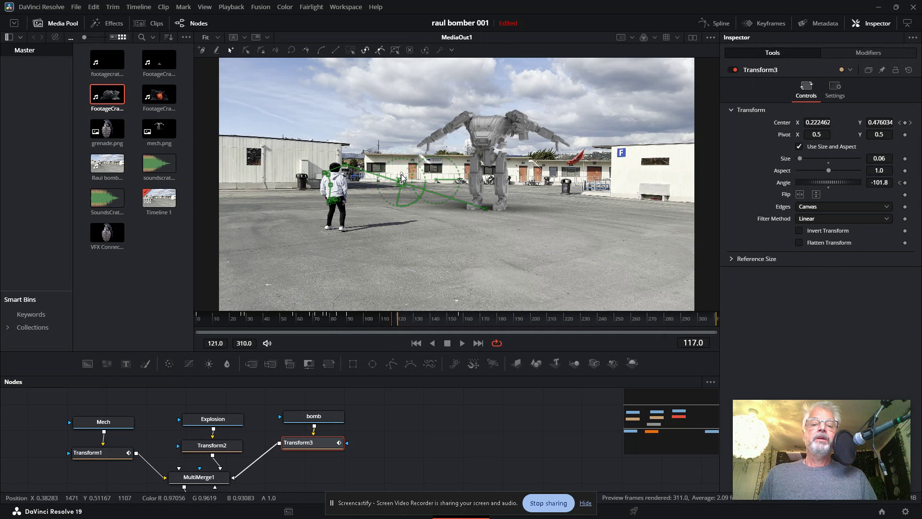
drag(402, 178, 420, 151)
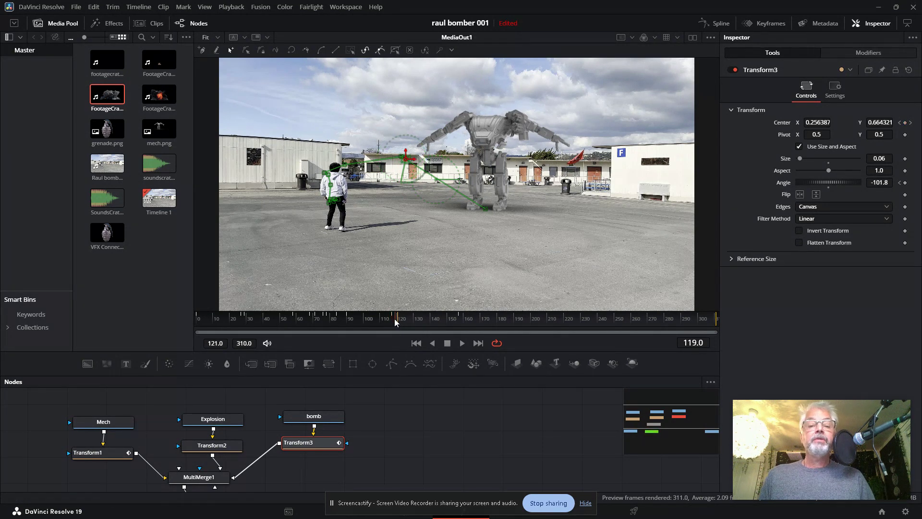
mouse_move(394, 319)
mouse_down()
mouse_move(339, 320)
mouse_move(433, 330)
mouse_move(369, 313)
mouse_move(378, 310)
mouse_move(347, 317)
mouse_move(401, 307)
mouse_move(446, 321)
mouse_move(360, 308)
mouse_move(393, 303)
mouse_up()
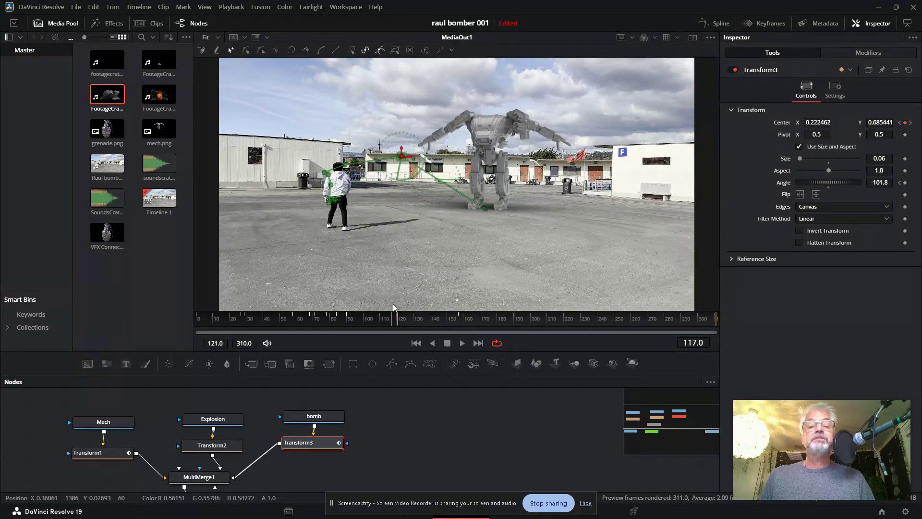
Try to bend the grenade's motion path around frame 117, nudging its center to about X 0.227, Y 0.681.
click(217, 38)
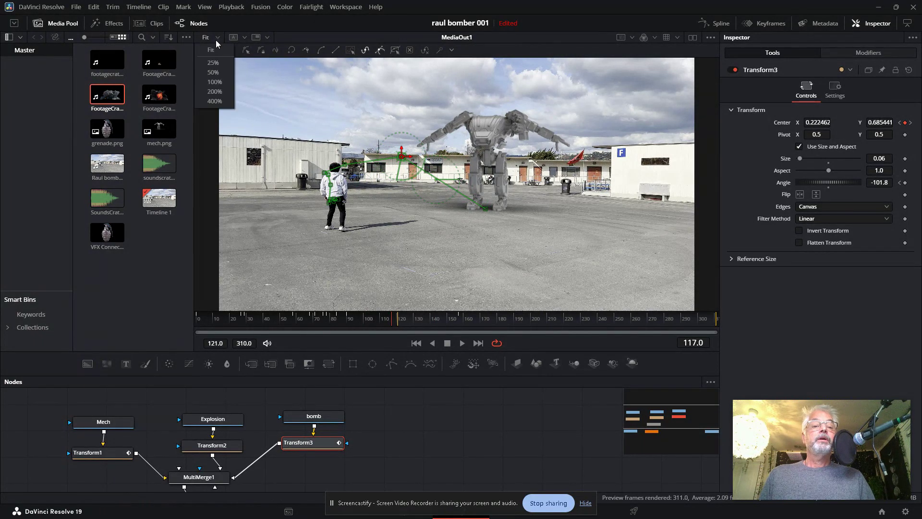
click(216, 94)
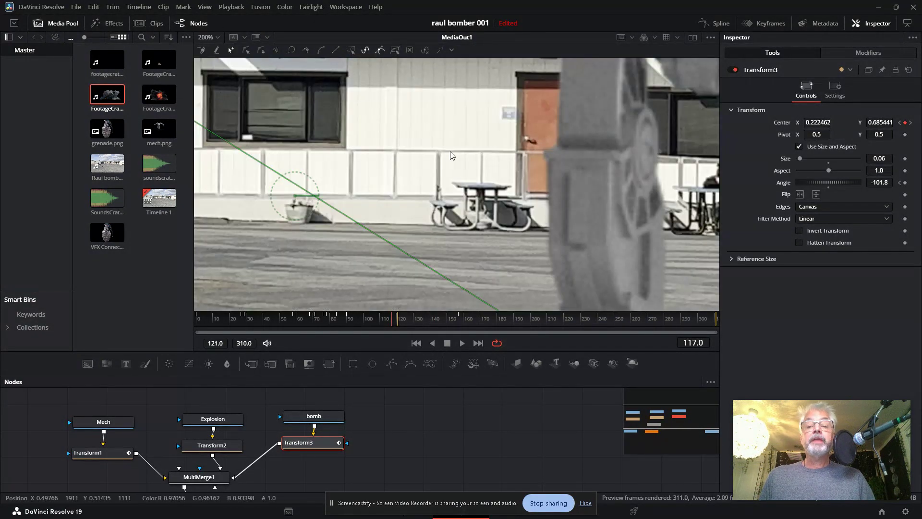
right_click(566, 183)
click(340, 156)
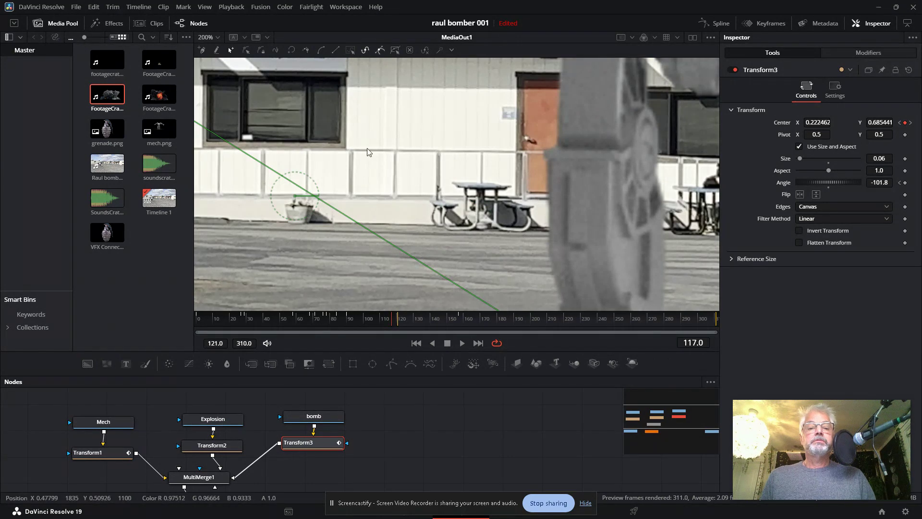
drag(343, 186, 668, 232)
drag(307, 155, 381, 243)
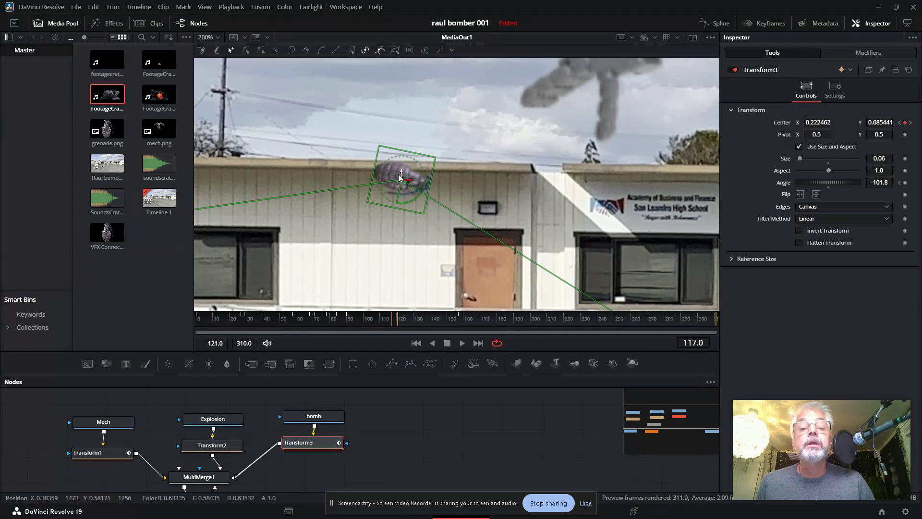
scroll(399, 188, up, 1)
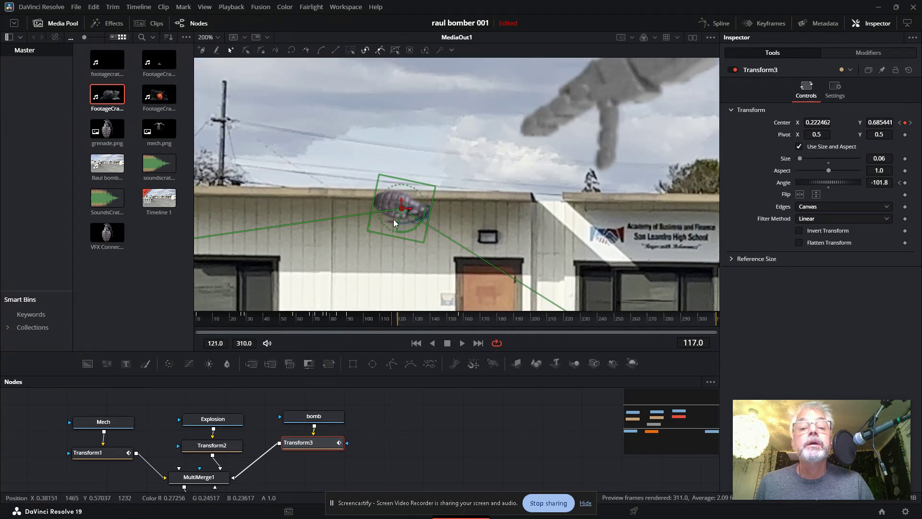
drag(390, 210, 397, 194)
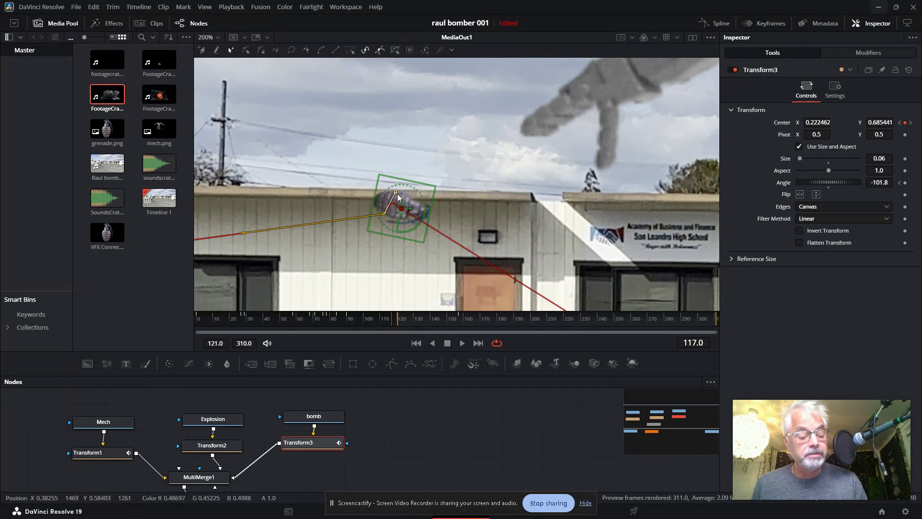
click(402, 213)
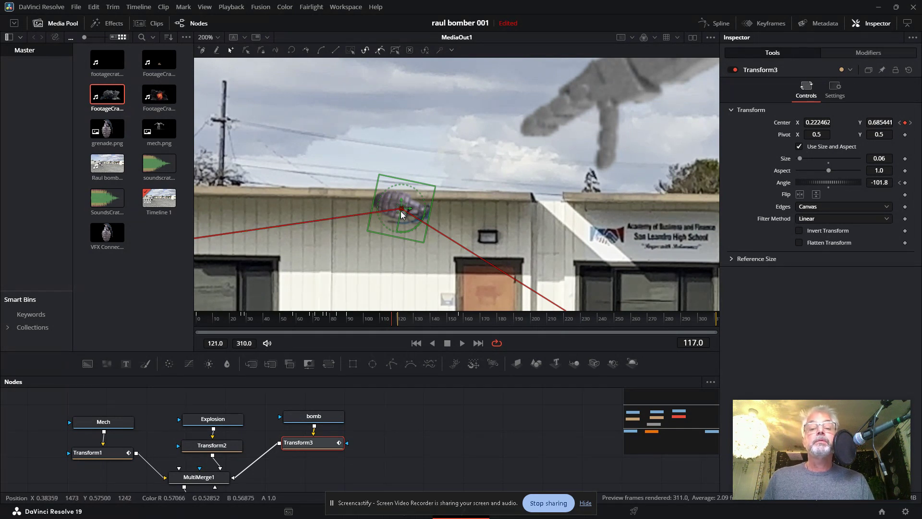
drag(402, 211, 407, 215)
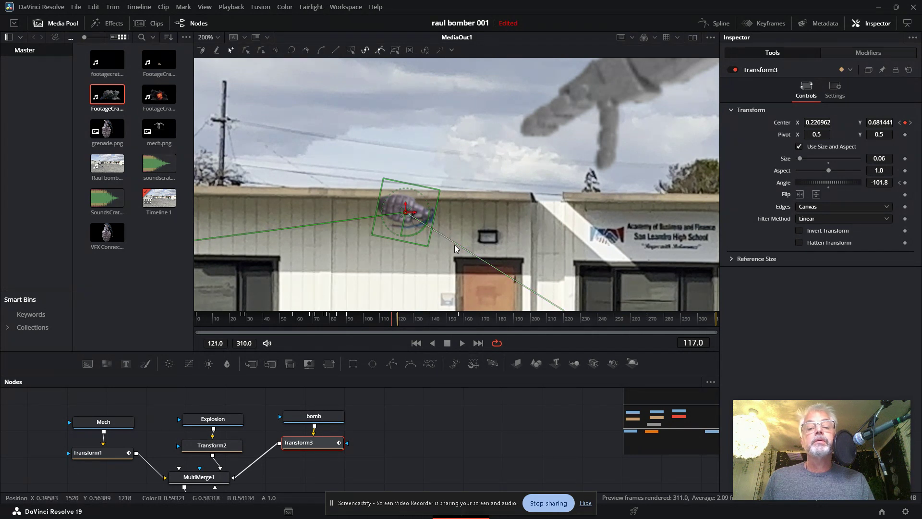
click(471, 253)
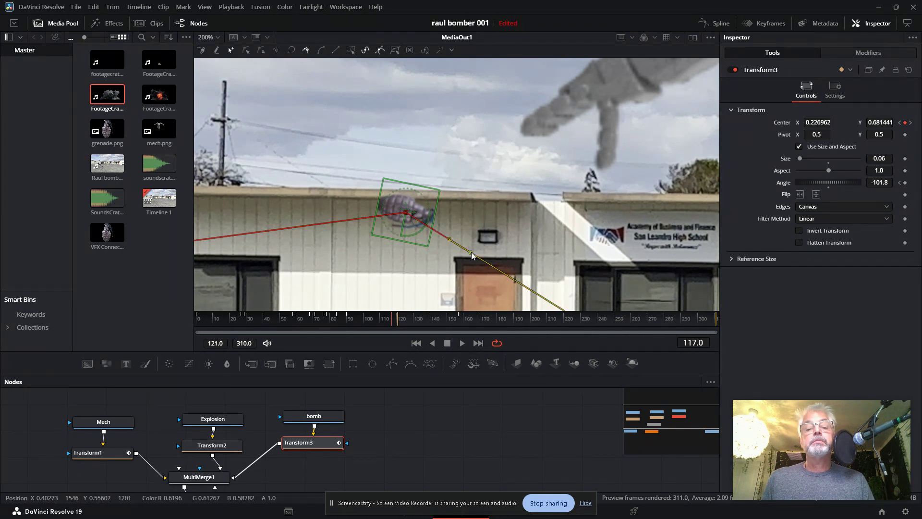
drag(449, 238, 454, 220)
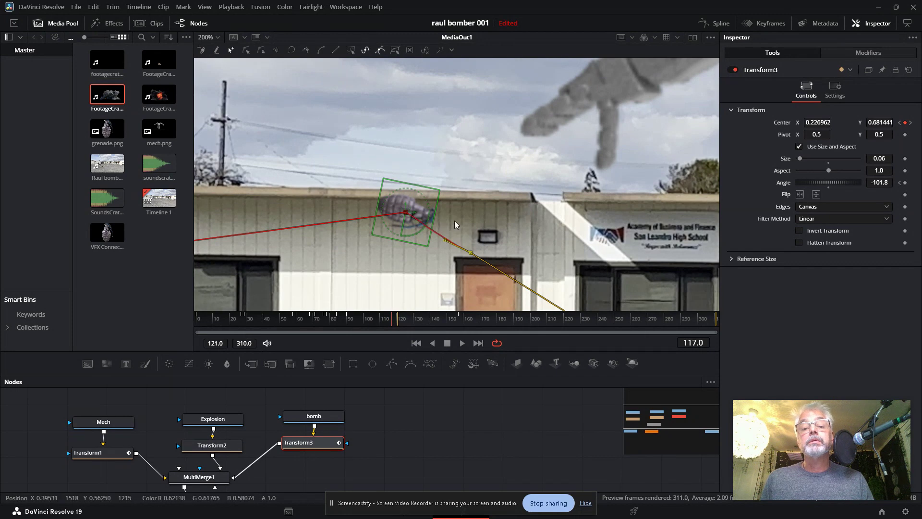
Undo the motion path handle edits and the grenade's position changes at frame 117.
key(ctrl+z)
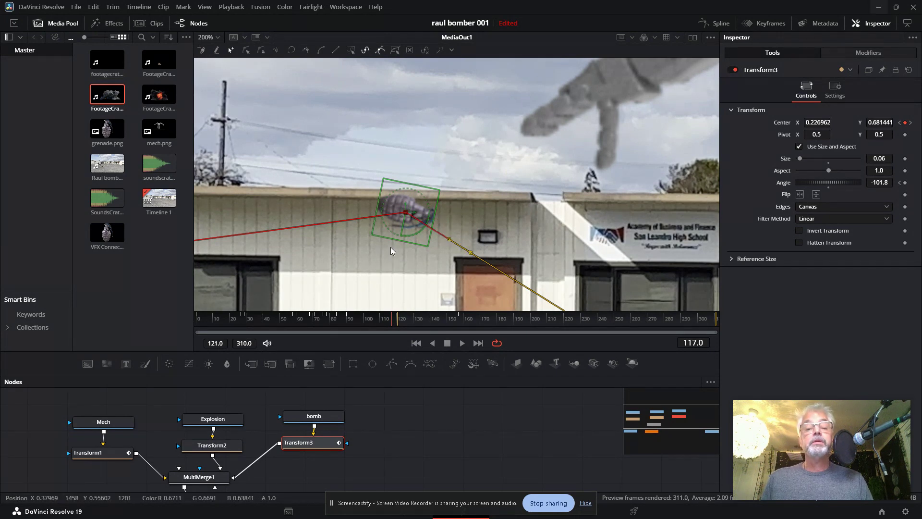
key(ctrl+z)
key(ctrl+z)
key(ctrl+z)
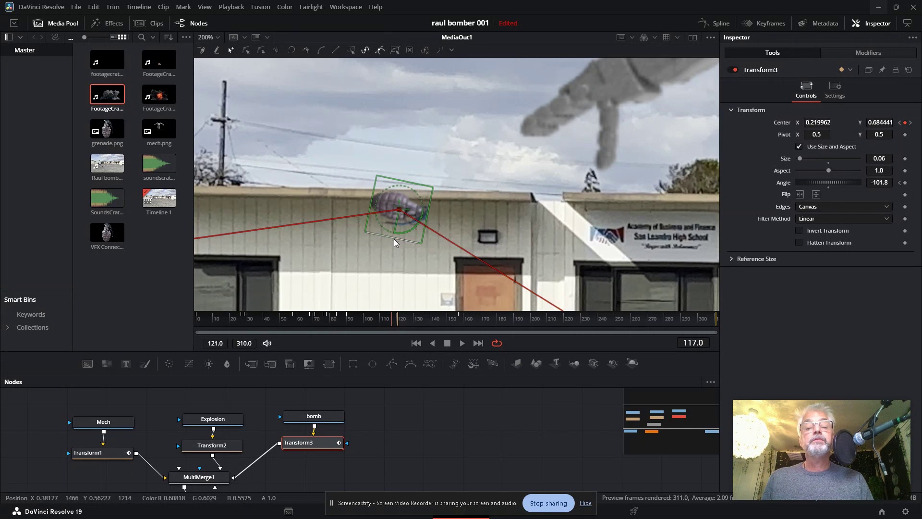
key(ctrl+z)
key(ctrl+z)
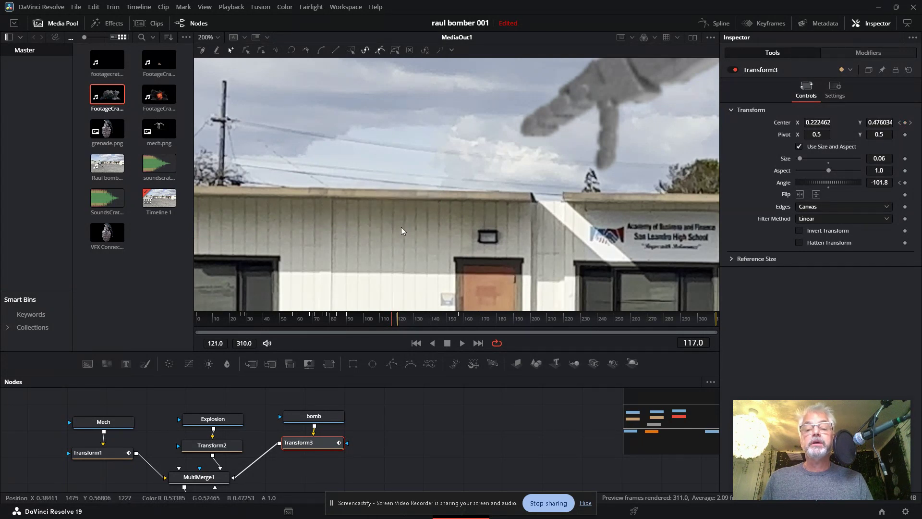
At frame 117, lift the grenade off its straight path to center about X 0.296, Y 0.631.
click(218, 38)
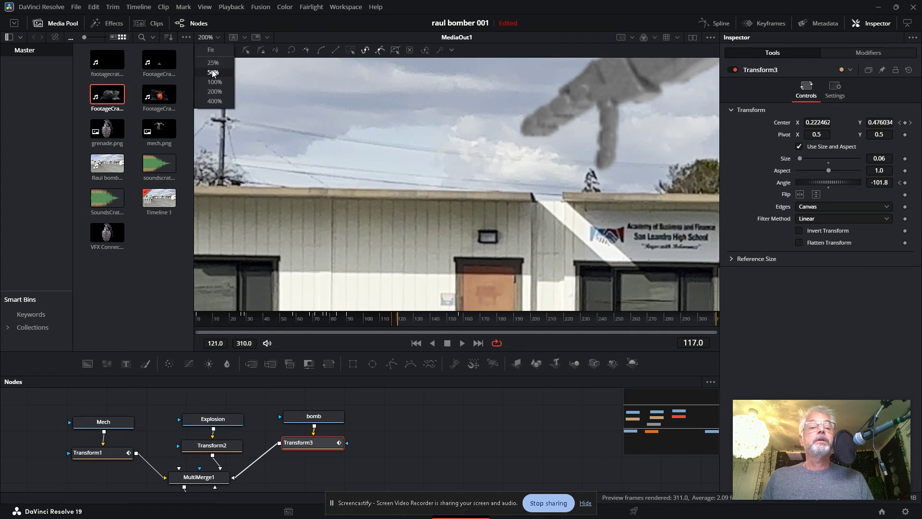
click(214, 82)
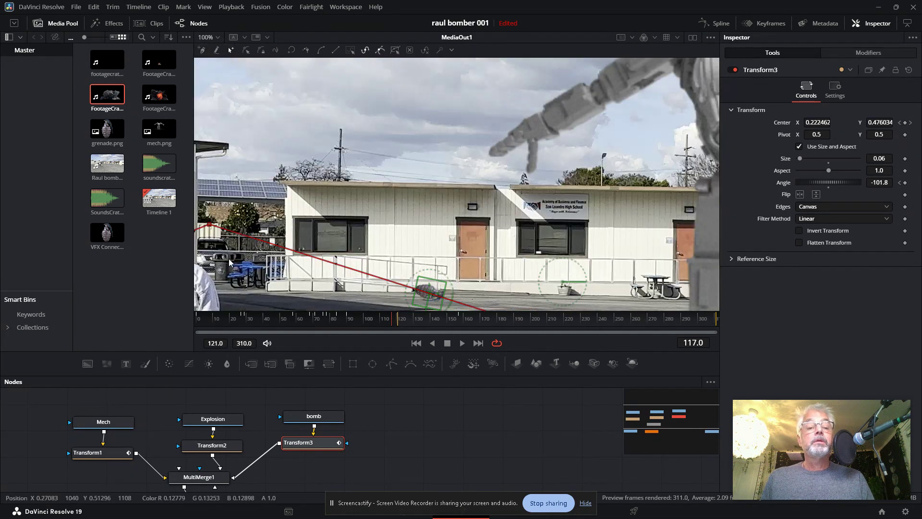
drag(552, 261, 514, 120)
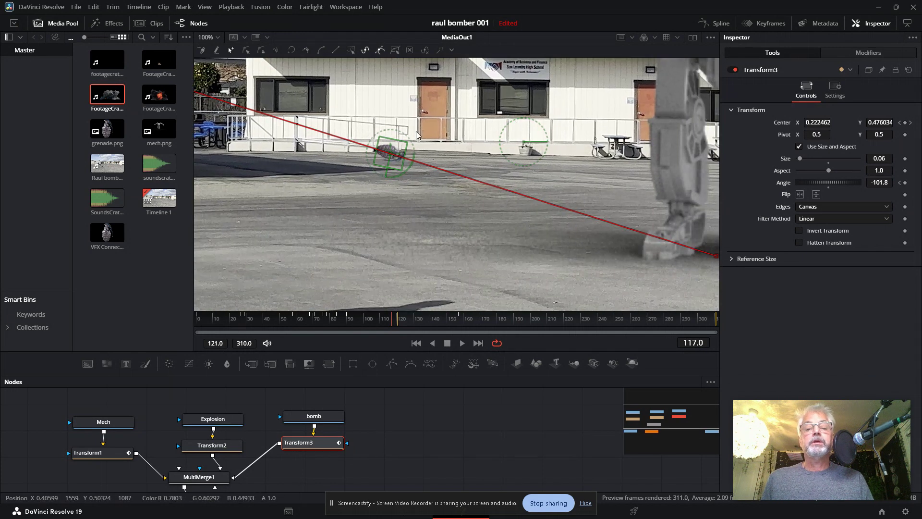
drag(390, 157, 409, 136)
drag(416, 112, 427, 80)
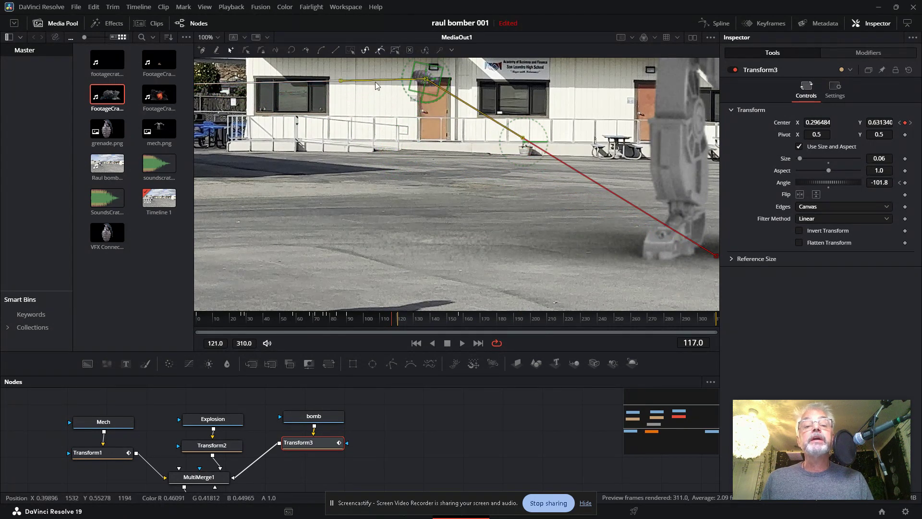
Adjust both curve handles at the grenade's frame 117 path point to form a smooth arc from the hand to the mech.
drag(340, 82, 326, 61)
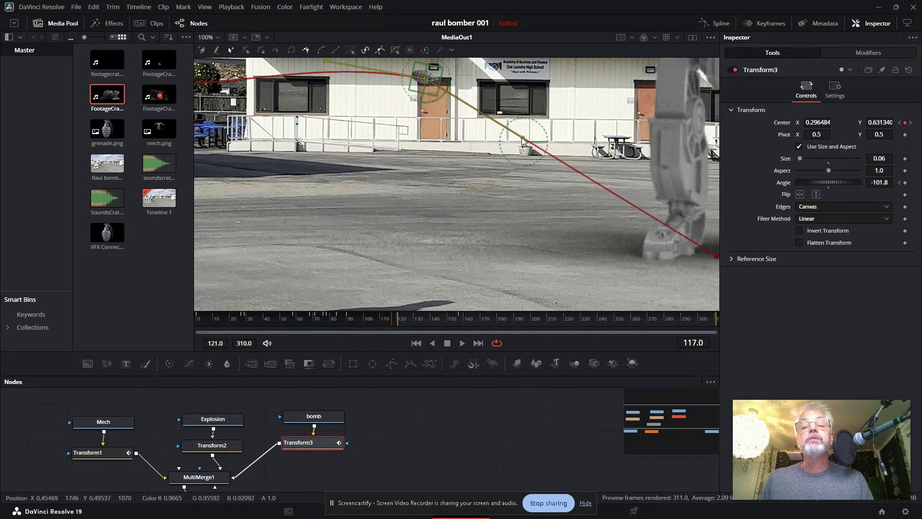
drag(522, 139, 569, 115)
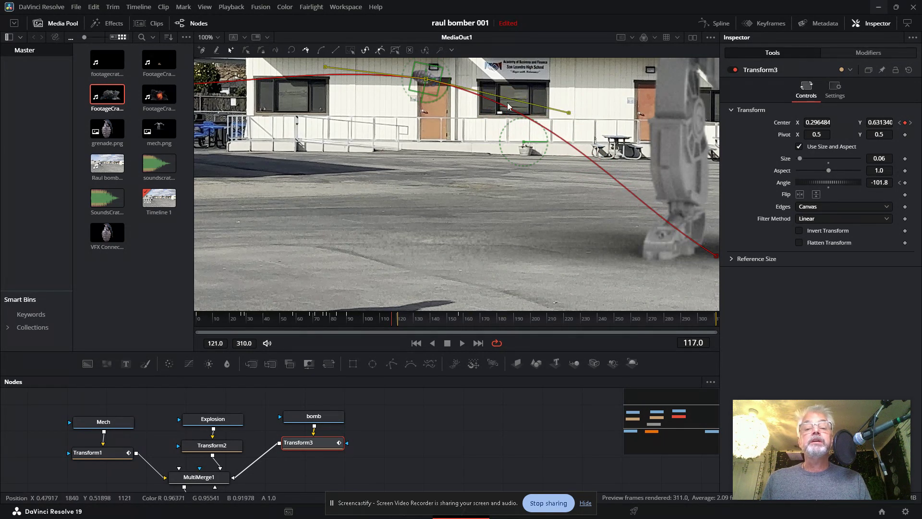
drag(325, 66, 319, 59)
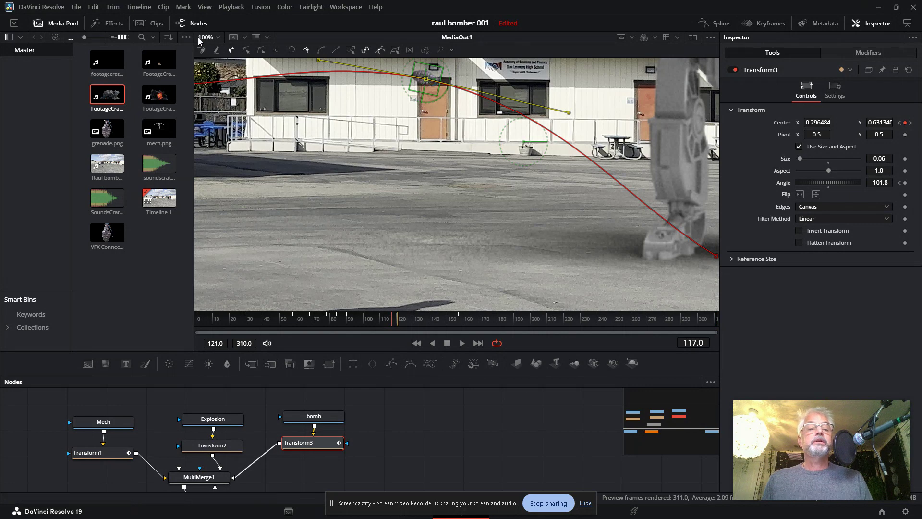
Raise the grenade's mid-flight point at frame 117 to center about X 0.304, Y 0.697 for a higher arc.
click(218, 37)
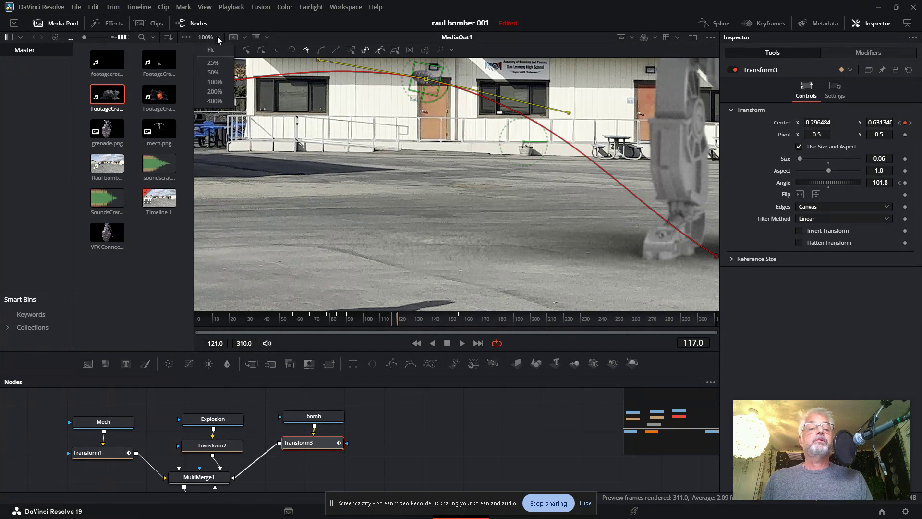
click(211, 51)
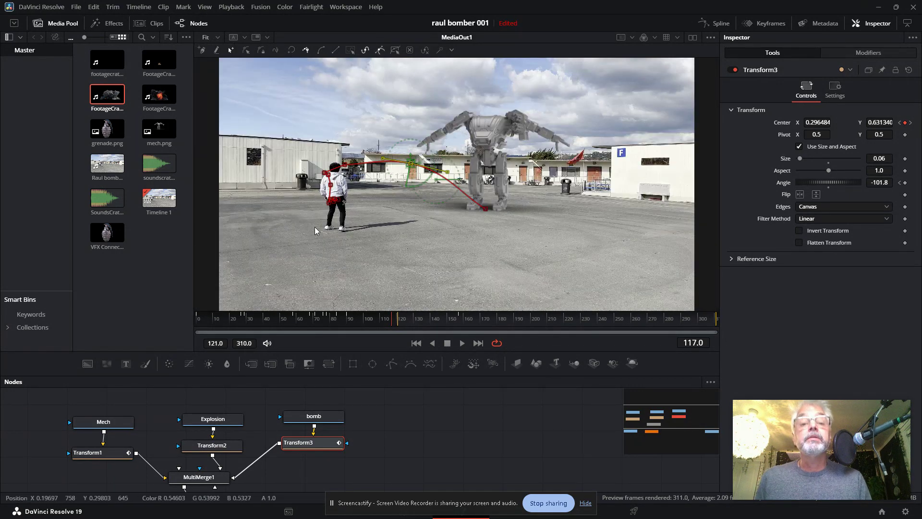
drag(411, 164, 412, 155)
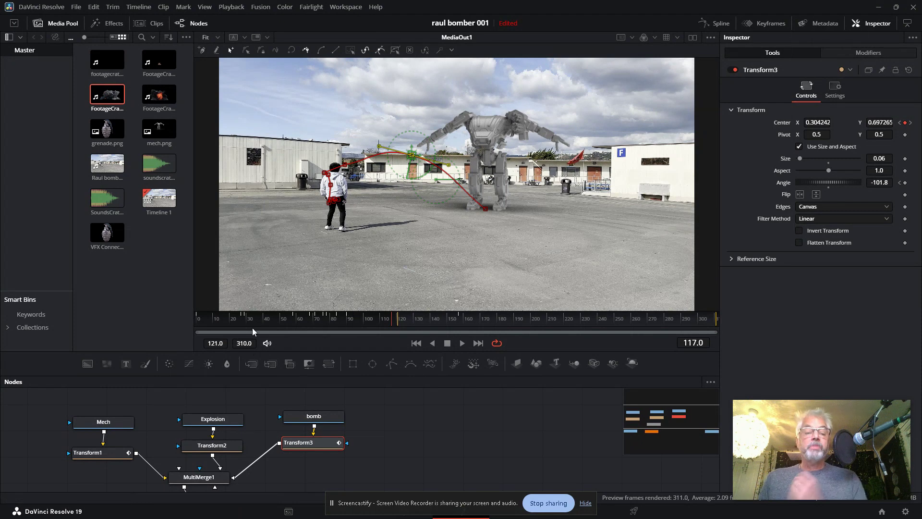
Scrub through the composite to check the grenade's arc and the explosion's timing, ending at frame 160.
drag(252, 318, 644, 351)
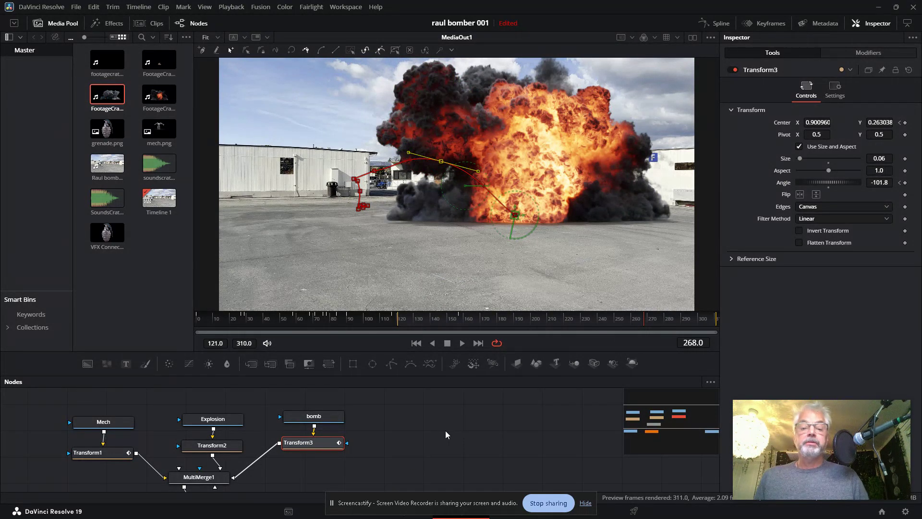
click(203, 420)
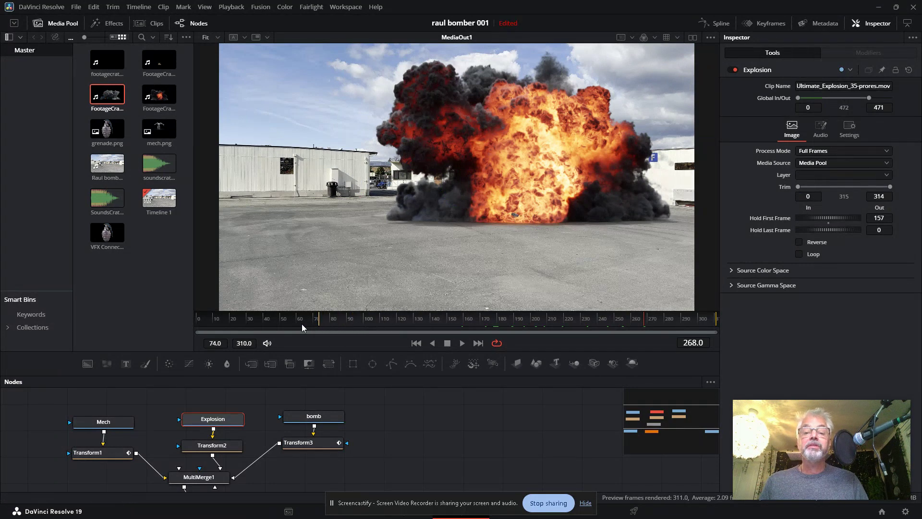
drag(263, 320, 465, 321)
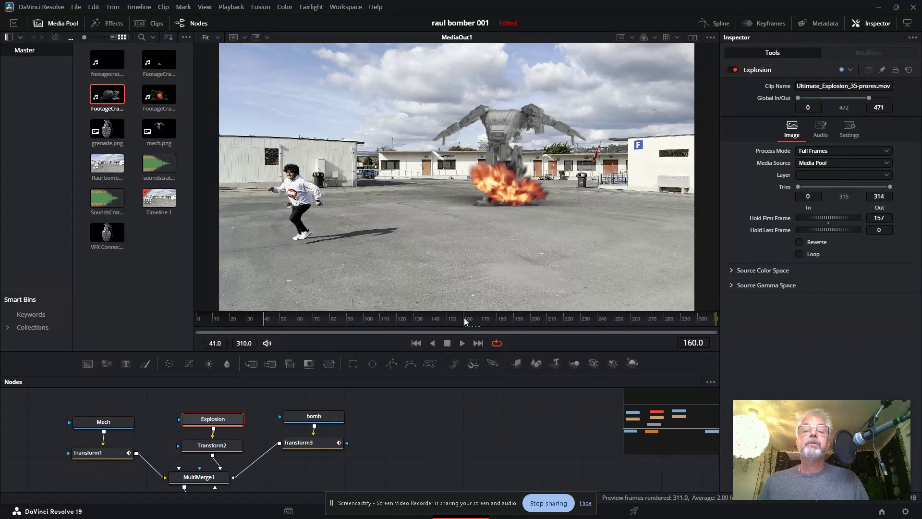
Keyframe the grenade's size at 0.06 on frame 157 and at 0.0 on frame 160, hiding it as the explosion starts.
click(312, 442)
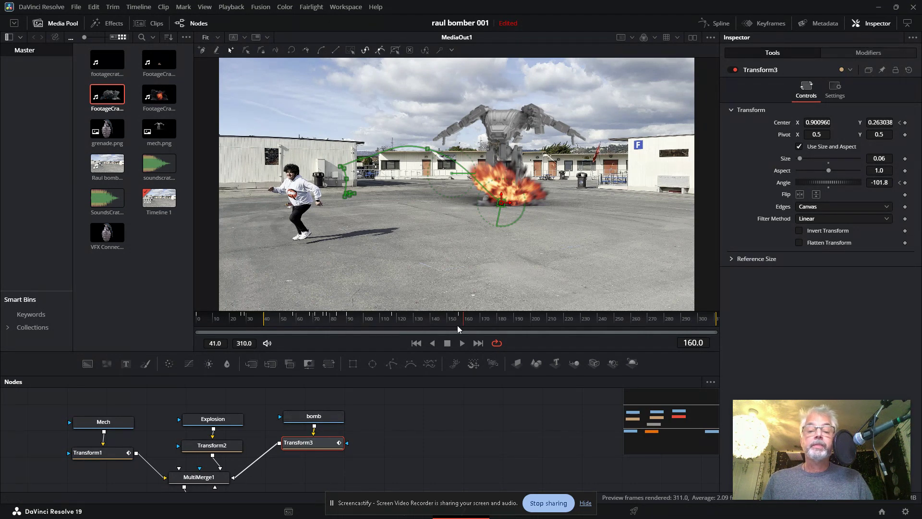
drag(463, 319, 460, 320)
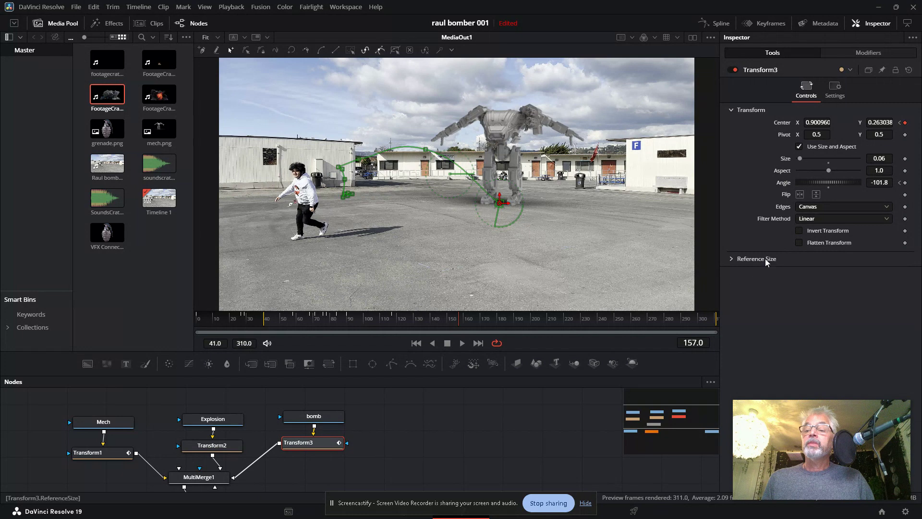
click(905, 159)
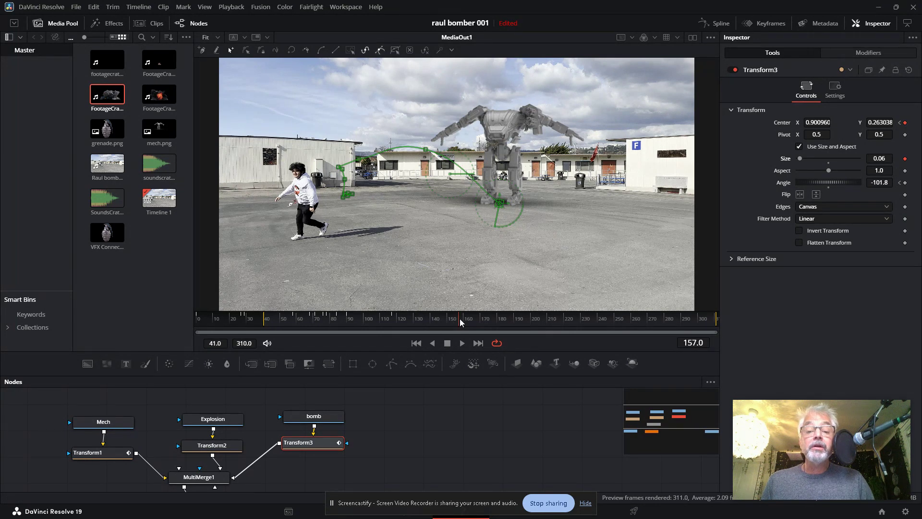
drag(460, 319, 463, 319)
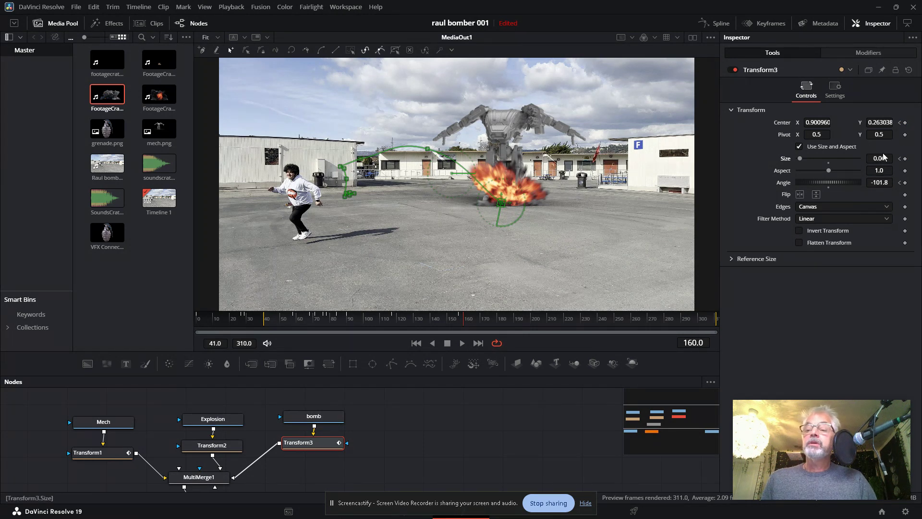
drag(883, 156, 854, 156)
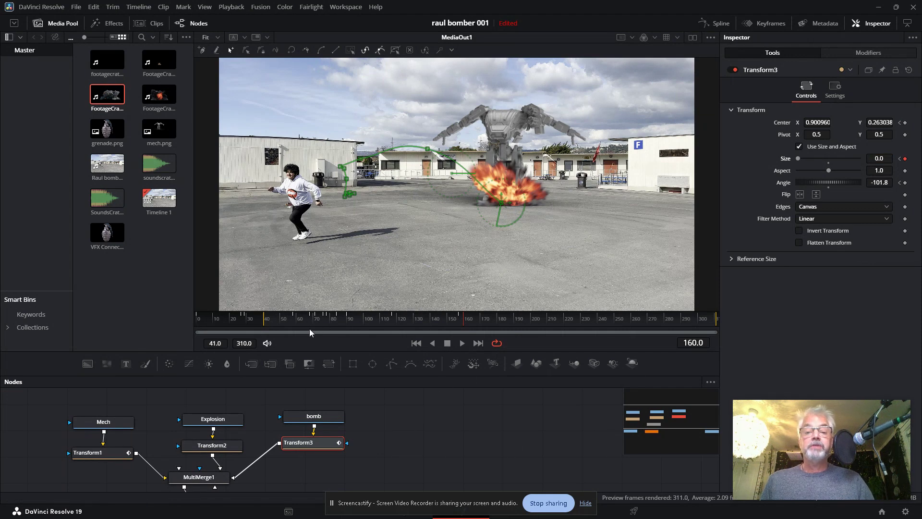
Scrub and play the composite through to its last frame to review the throw, grenade disappearance and explosion.
click(217, 420)
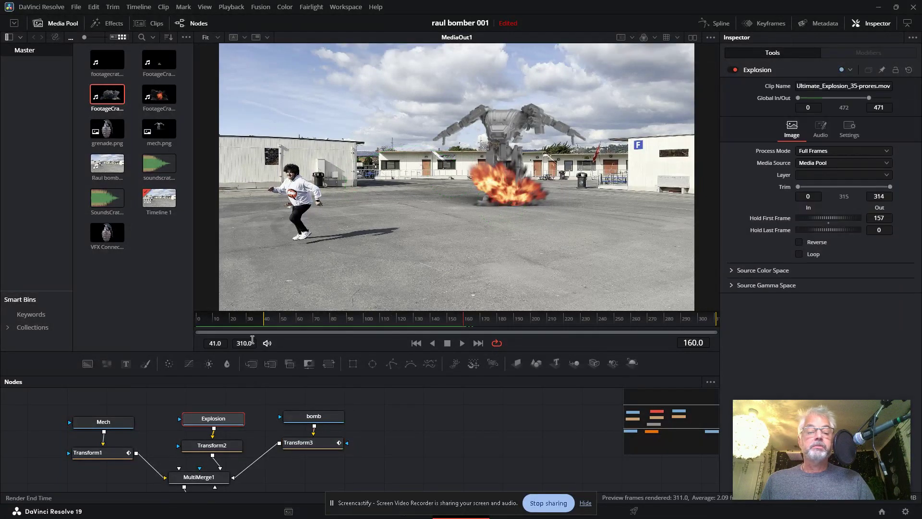
drag(243, 318, 701, 322)
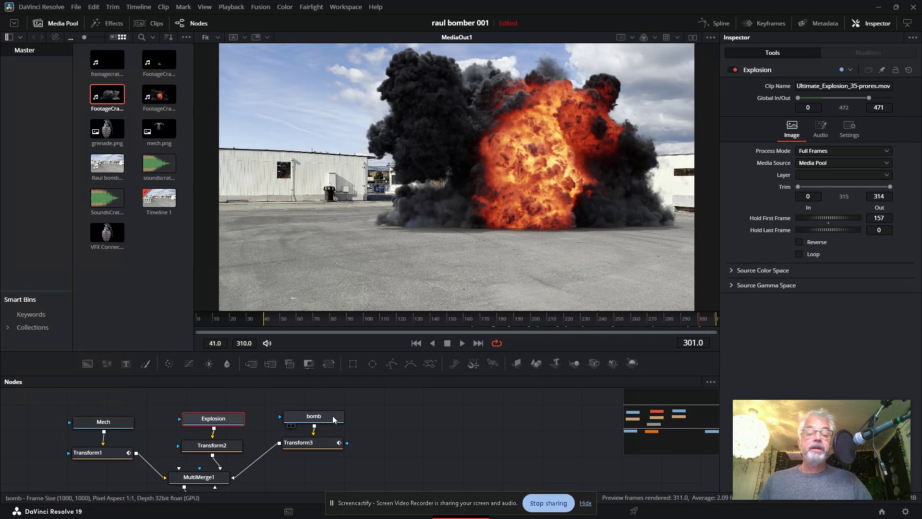
click(304, 444)
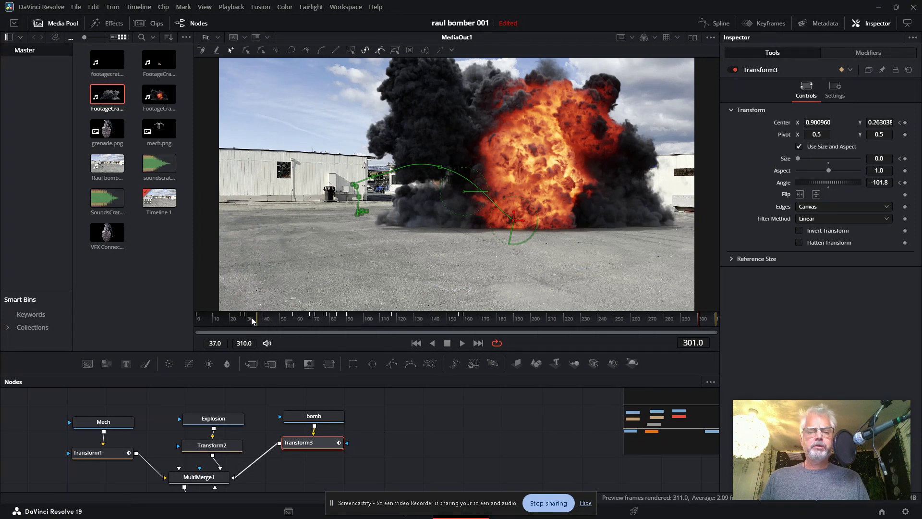
drag(200, 319, 245, 320)
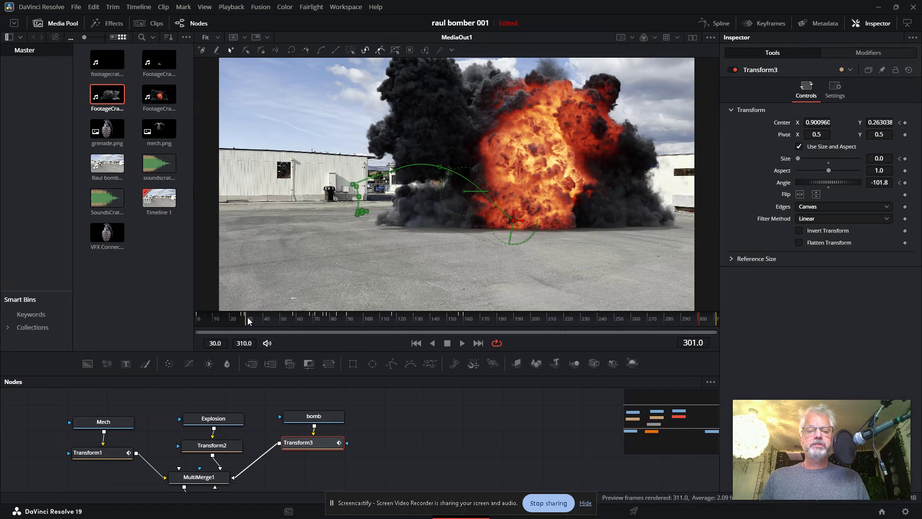
key(space)
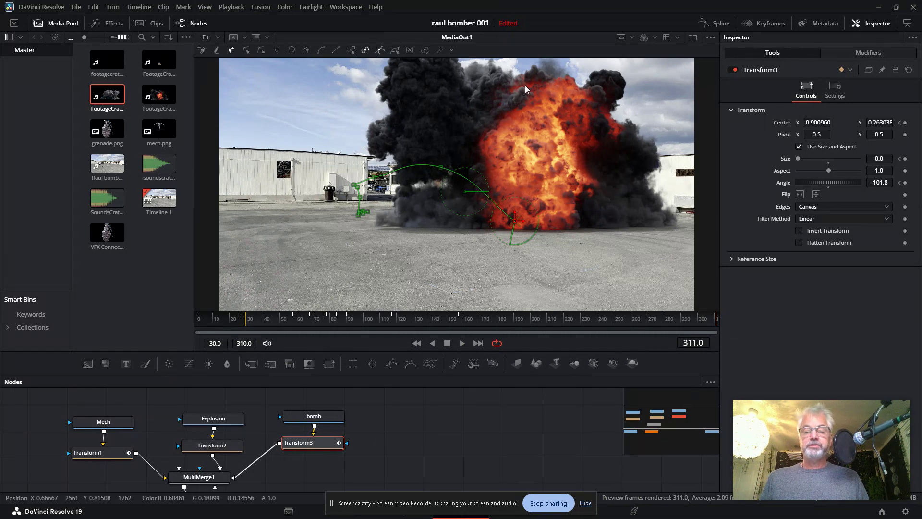
Disable the Explosion node at frame 311 to inspect the scene behind it, and re-enable the node.
click(213, 419)
click(735, 70)
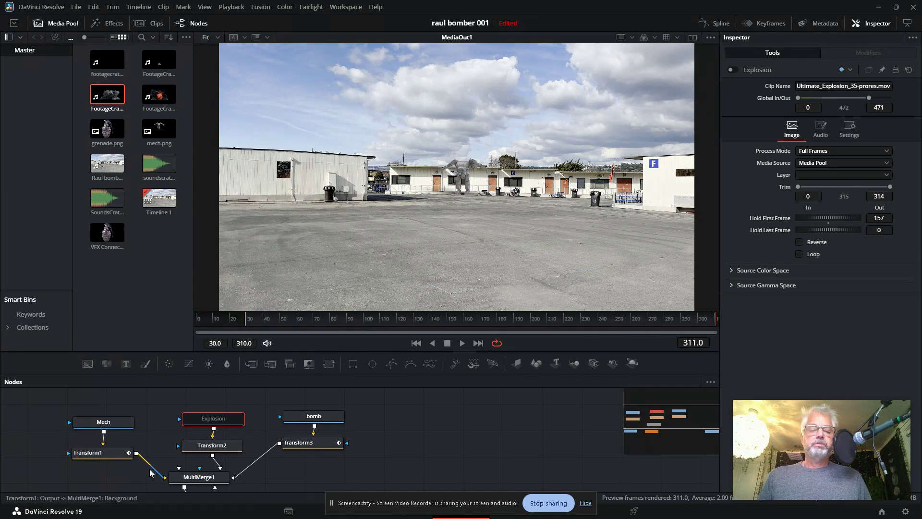
click(731, 69)
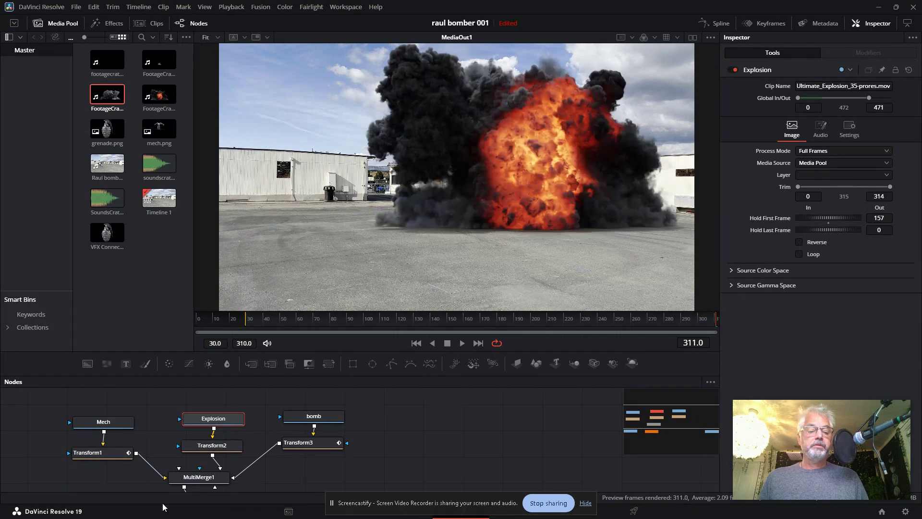
Open the settings of the explosion's Transform2 node.
drag(223, 448, 229, 447)
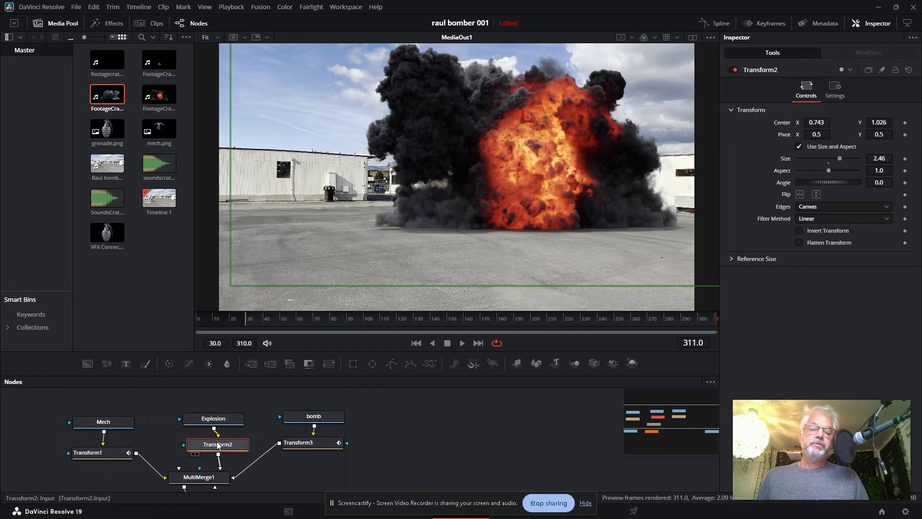
mouse_move(214, 448)
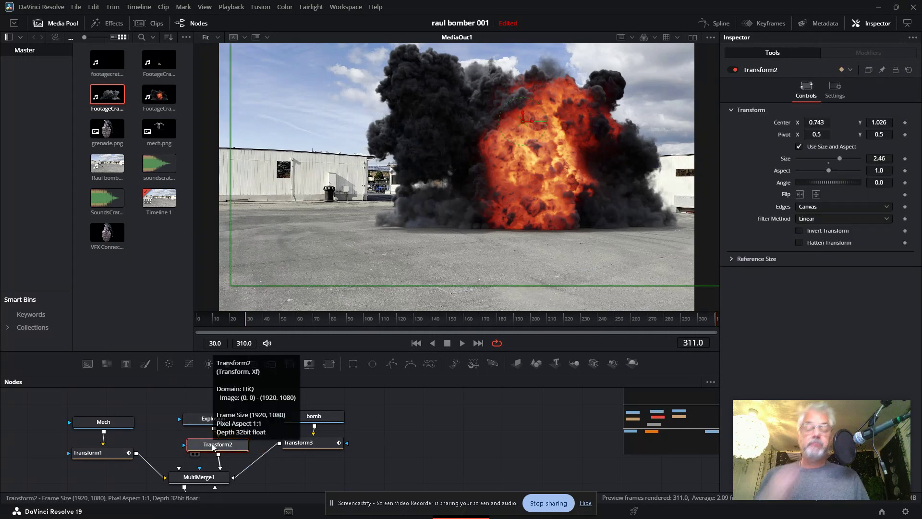